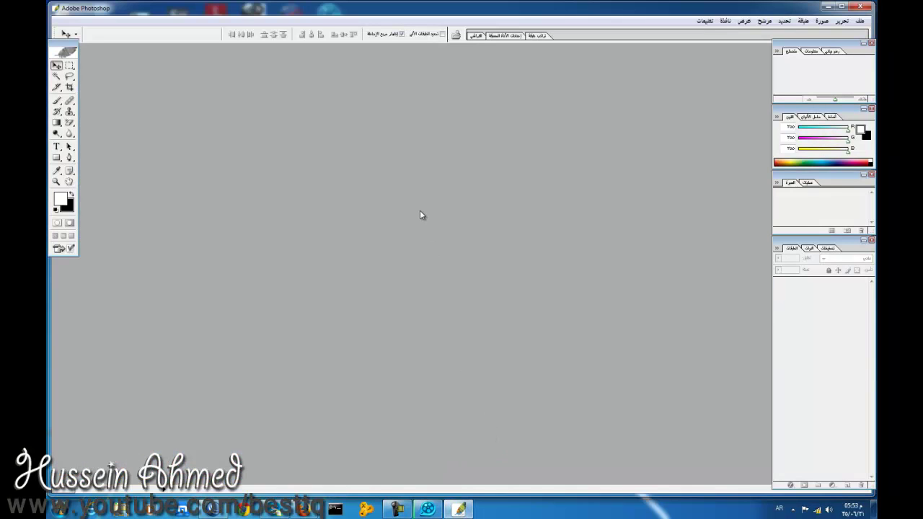
Step: Create a new wide document with a custom width and height
click(861, 21)
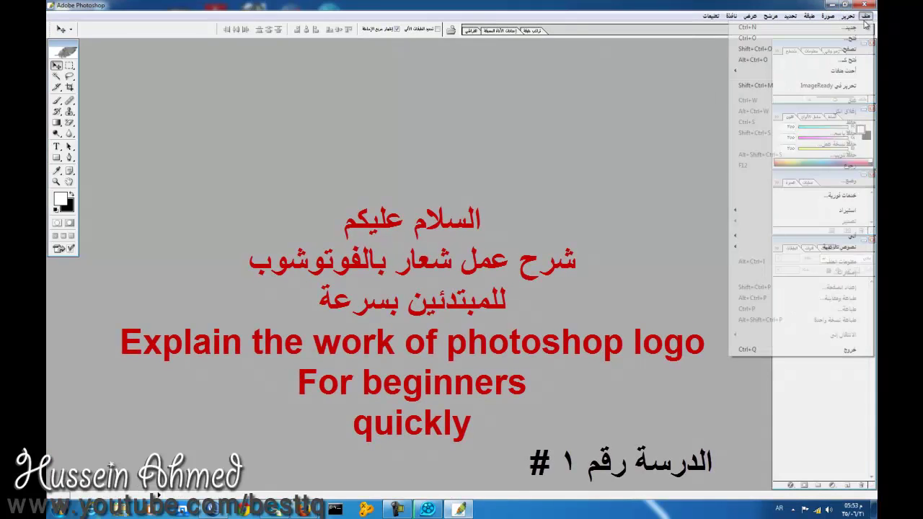
key(Return)
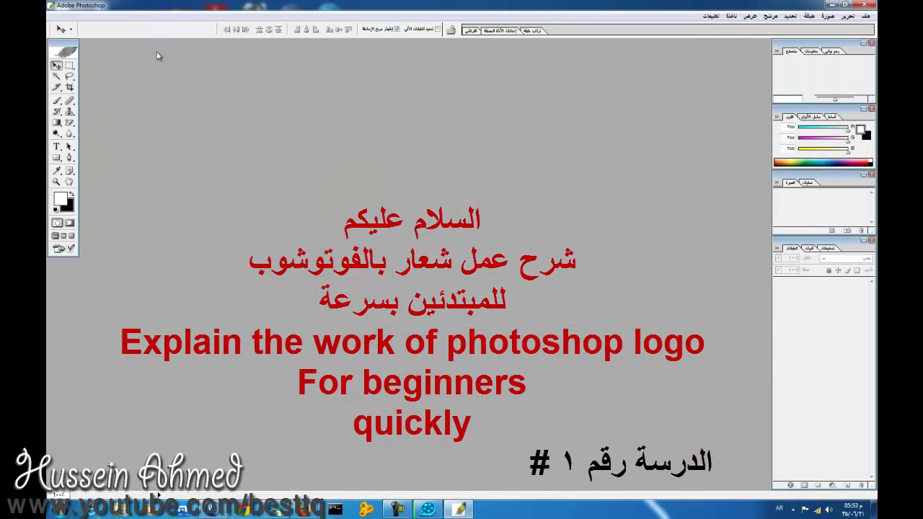
click(865, 15)
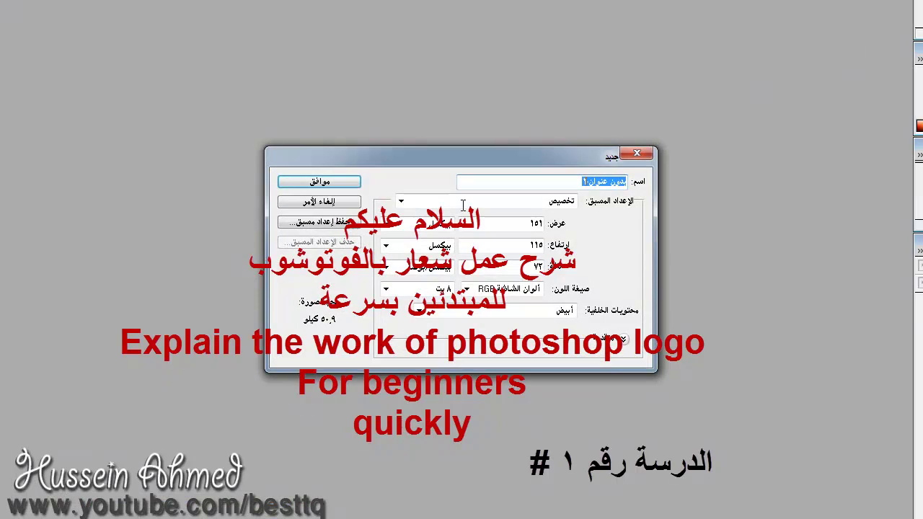
click(516, 221)
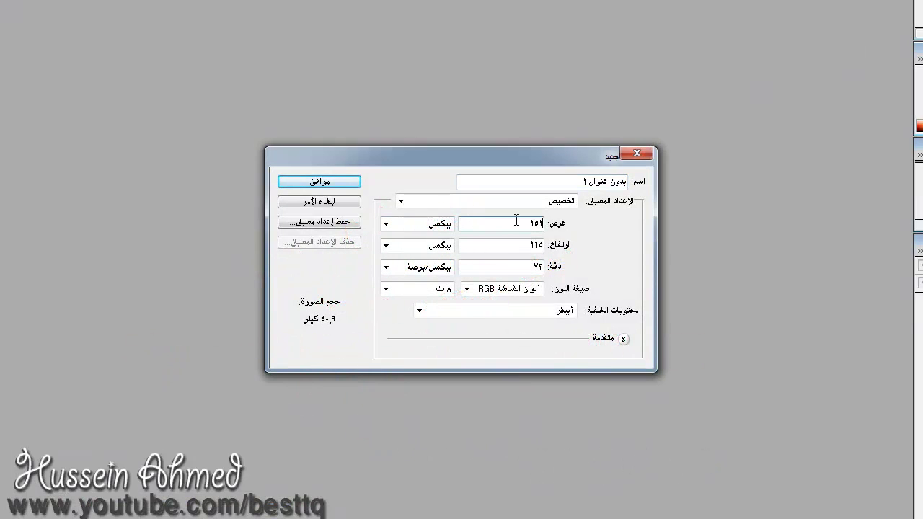
text(1)
click(521, 244)
text(1)
click(517, 223)
text(9)
double_click(526, 244)
key(Return)
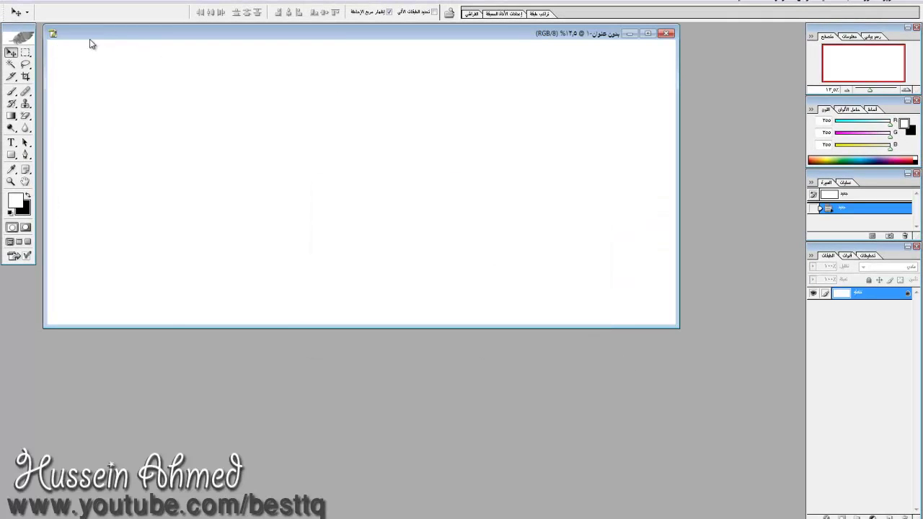
Step: Erase the new document's background so it becomes transparent
drag(91, 44, 98, 99)
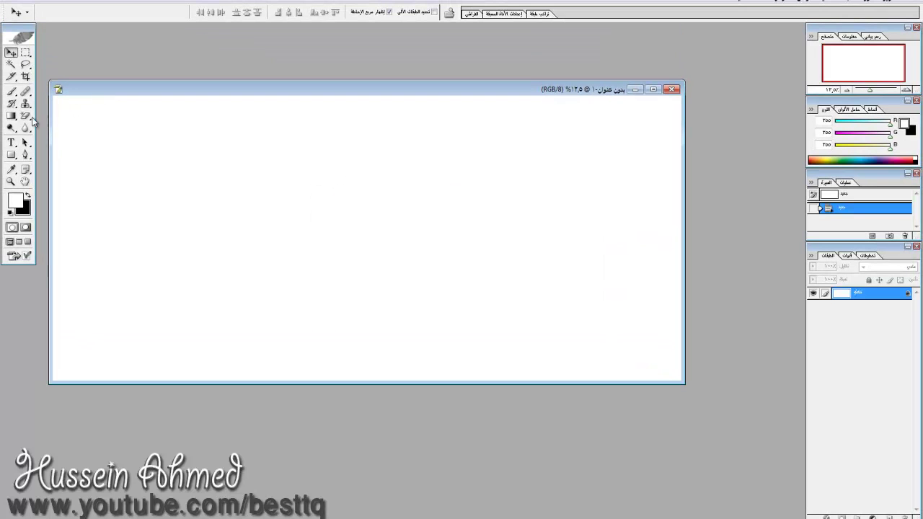
click(26, 117)
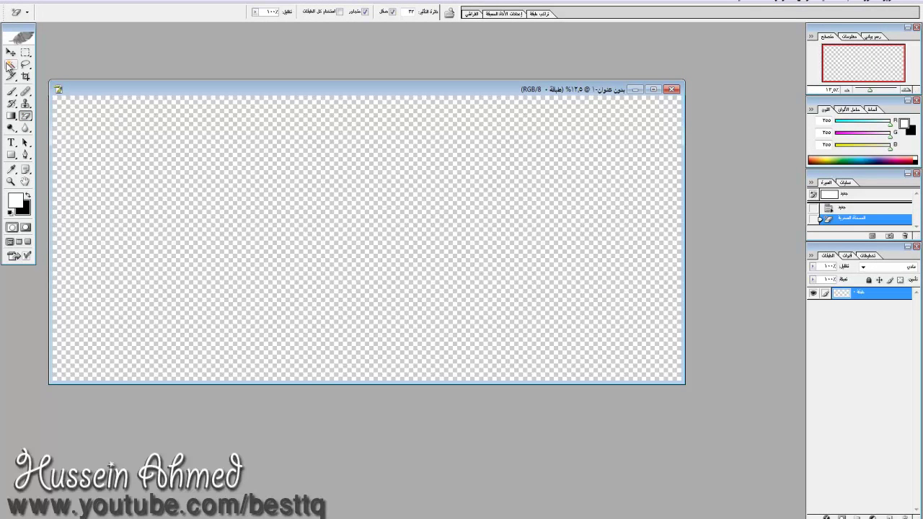
click(10, 54)
Step: Create a second new document with a white background
click(915, 3)
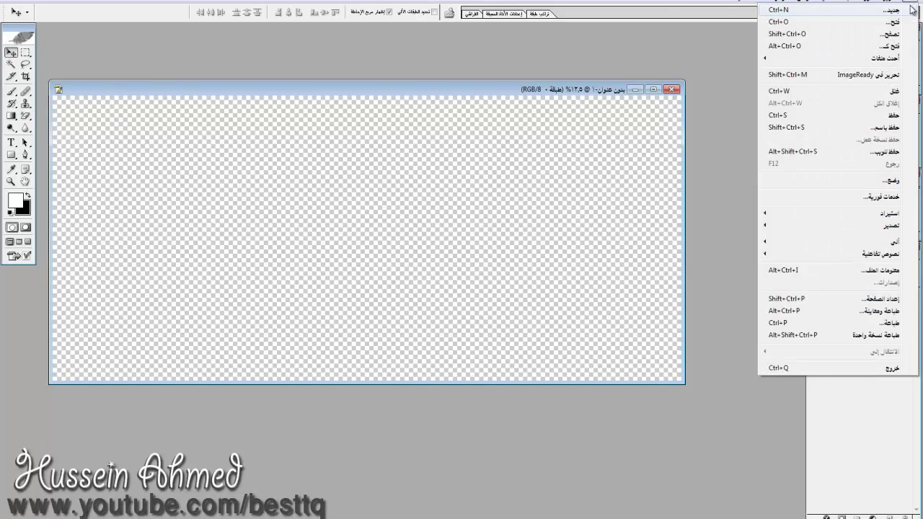
click(891, 10)
click(351, 200)
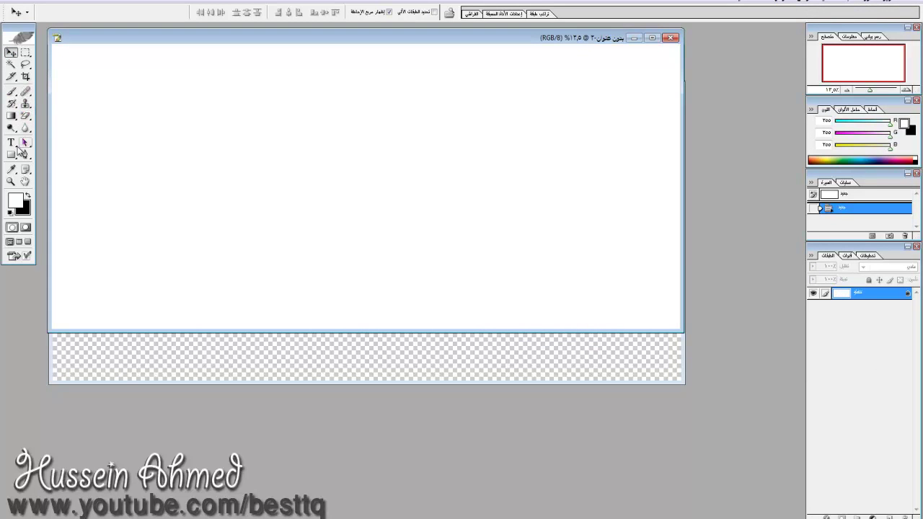
click(13, 155)
Step: Draw a rounded rectangle in the upper-left of the canvas and apply a preset style
click(64, 168)
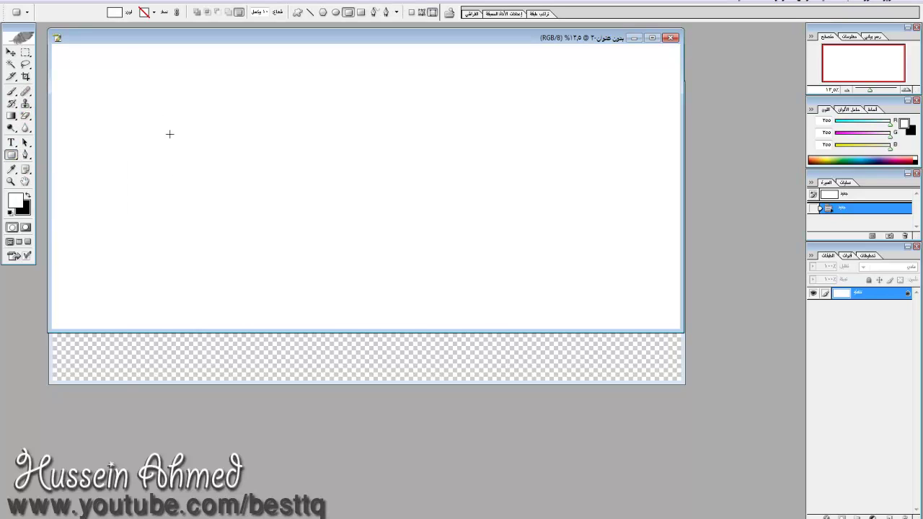
drag(170, 143, 247, 194)
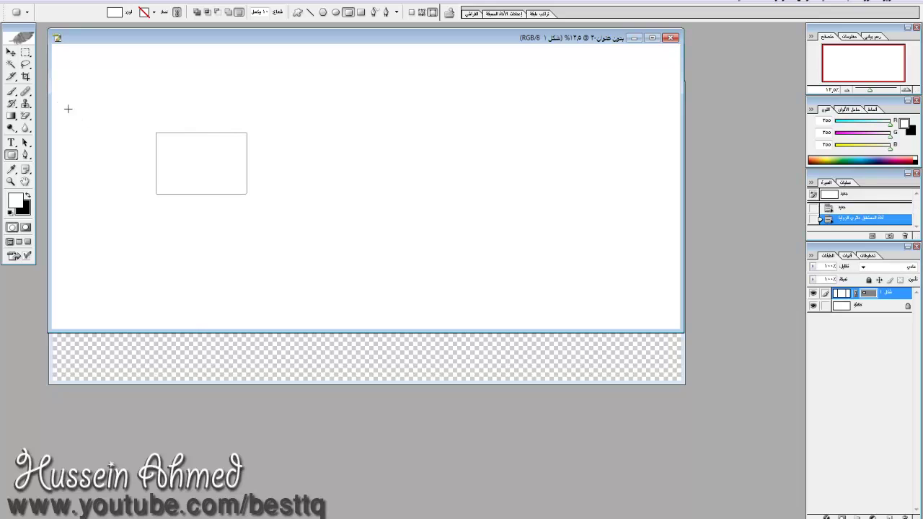
click(11, 53)
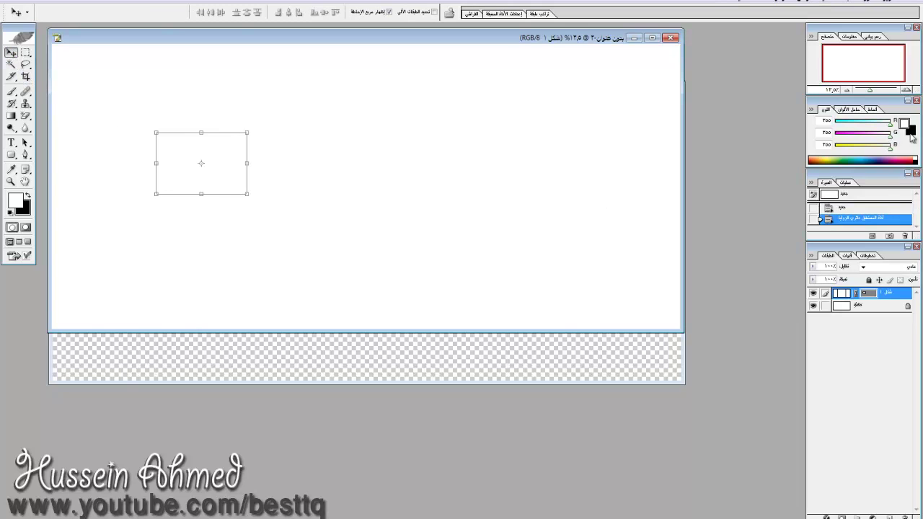
click(872, 108)
click(915, 163)
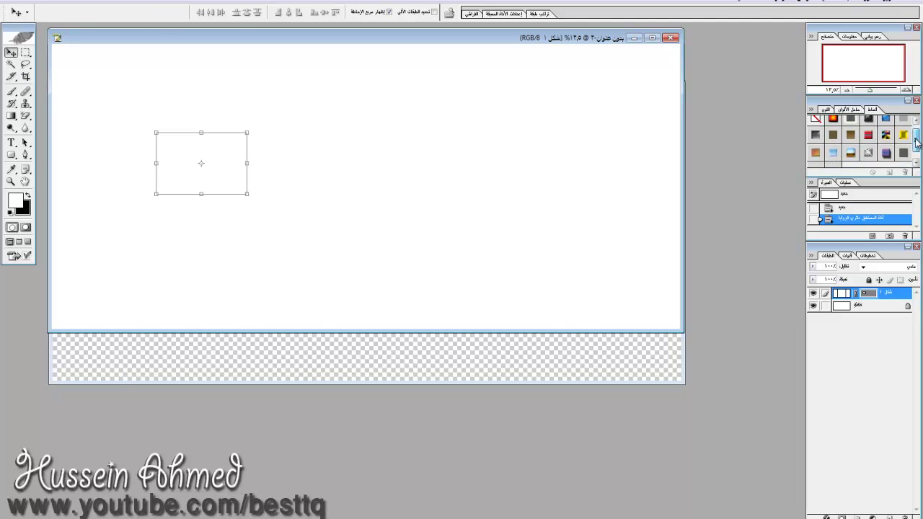
click(814, 160)
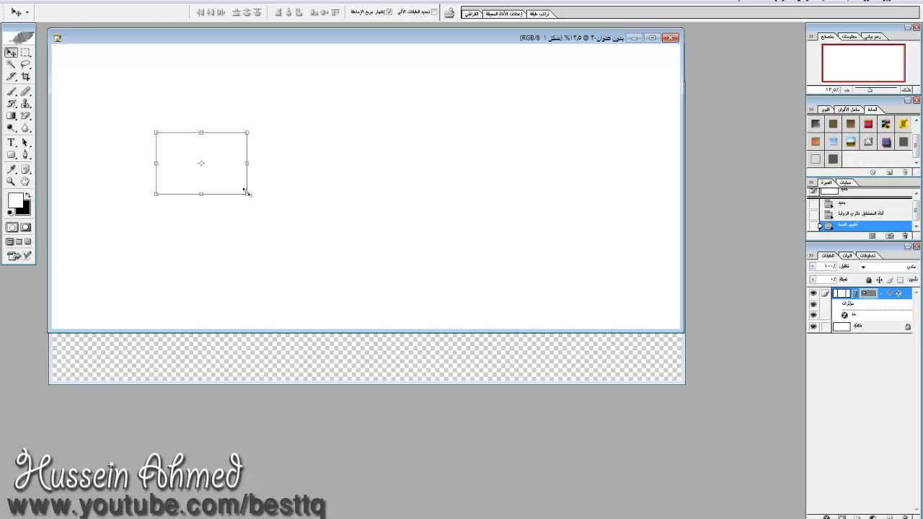
Step: Enlarge the rectangle from its corner and shift it further left
drag(246, 192, 313, 241)
key(Return)
drag(275, 187, 232, 187)
Step: Give the rectangle layer a thick black Stroke at 100% opacity, centered on its edge
right_click(874, 293)
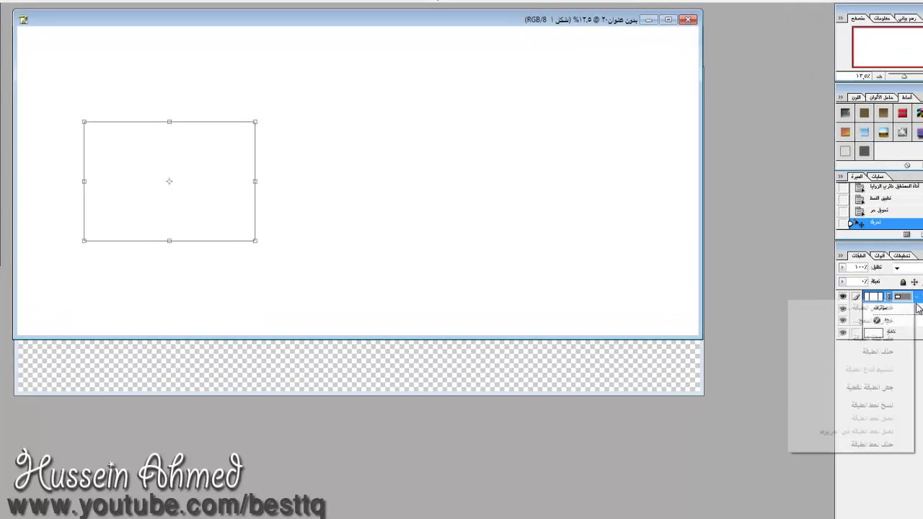
click(847, 307)
click(625, 349)
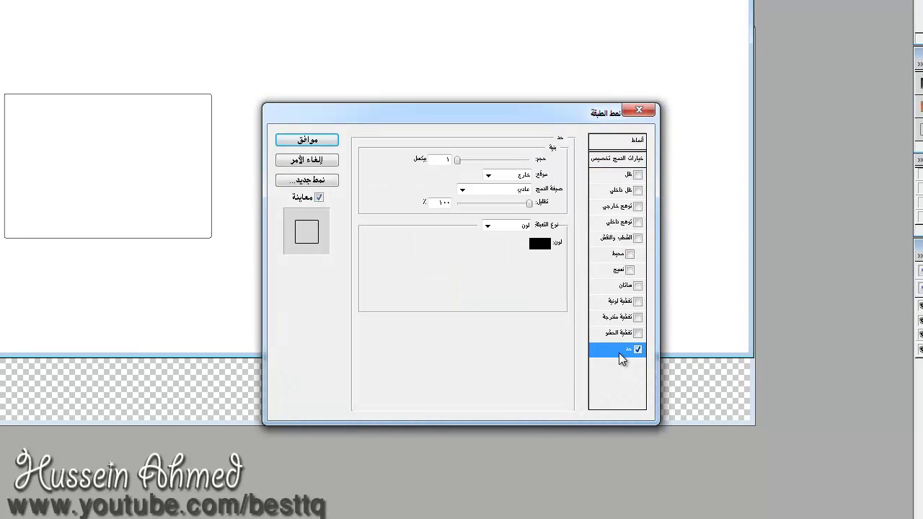
drag(461, 166, 482, 168)
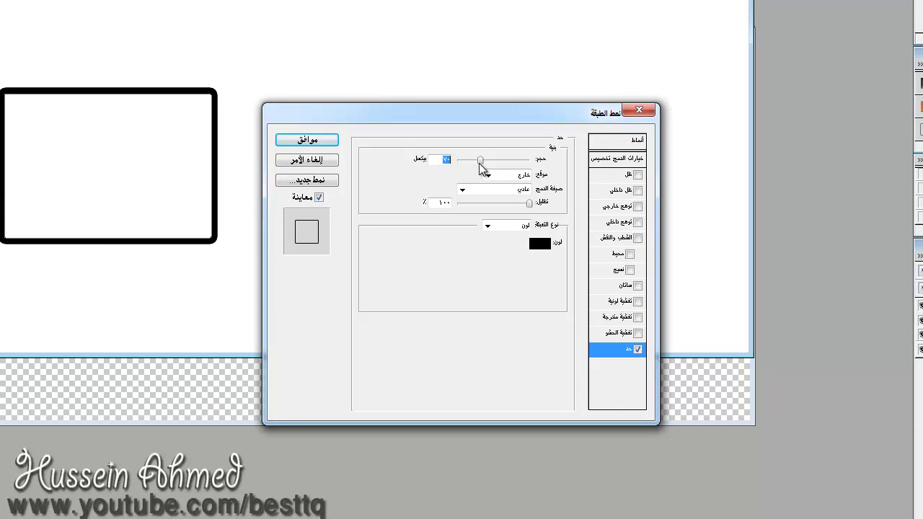
mouse_move(529, 203)
mouse_down()
mouse_move(470, 209)
mouse_move(534, 205)
mouse_up()
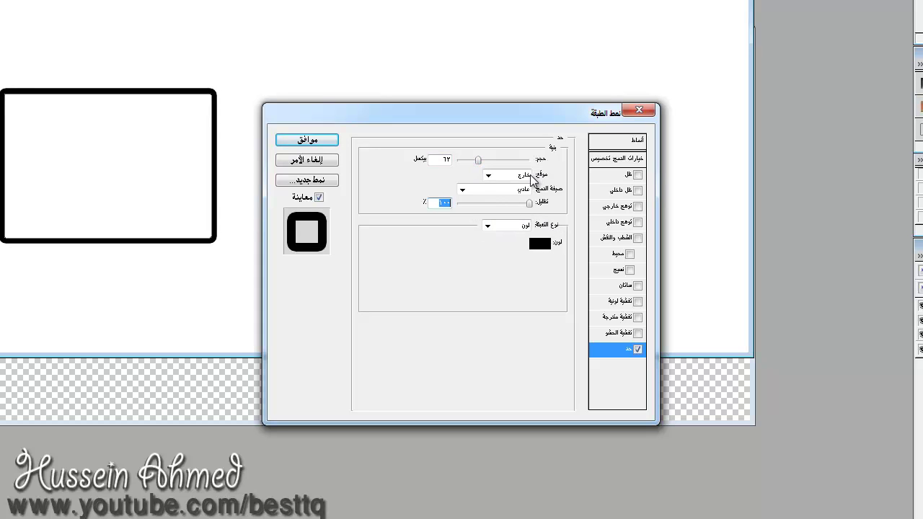
click(531, 176)
key(Down)
key(Down)
key(Up)
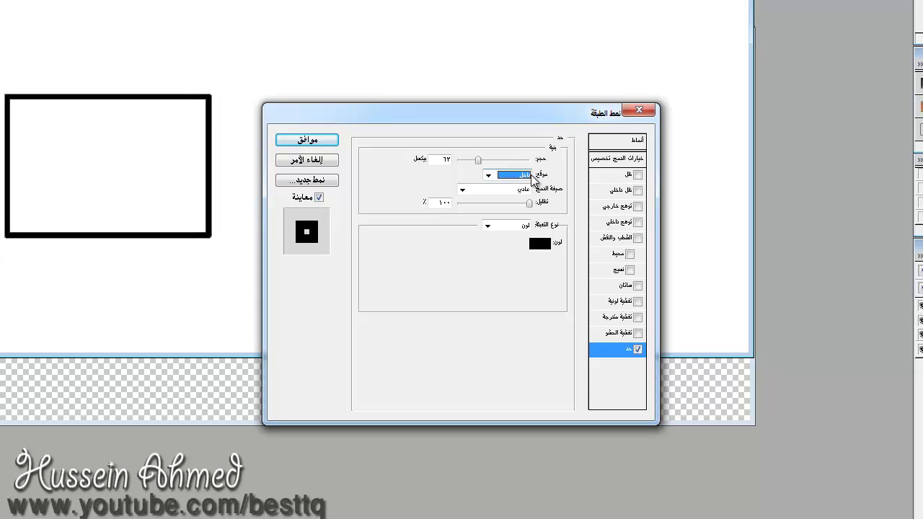
key(Down)
key(Down)
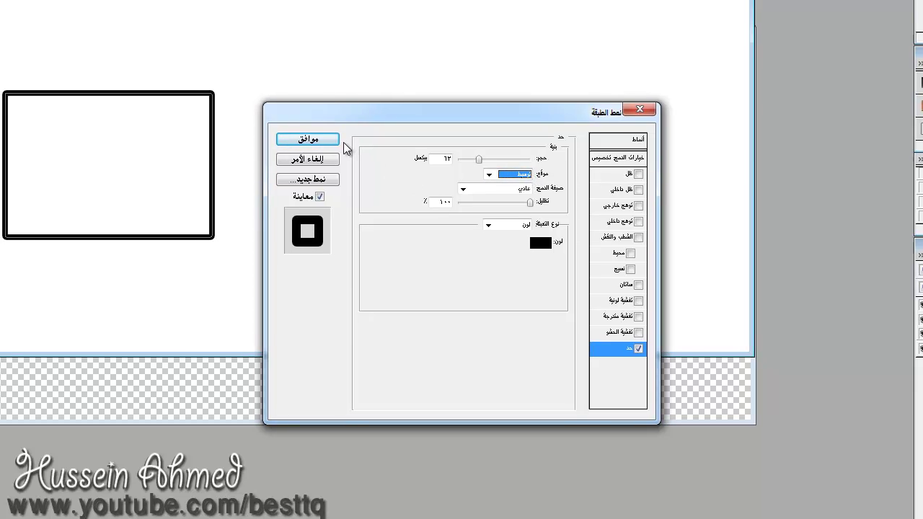
key(Tab)
key(Tab)
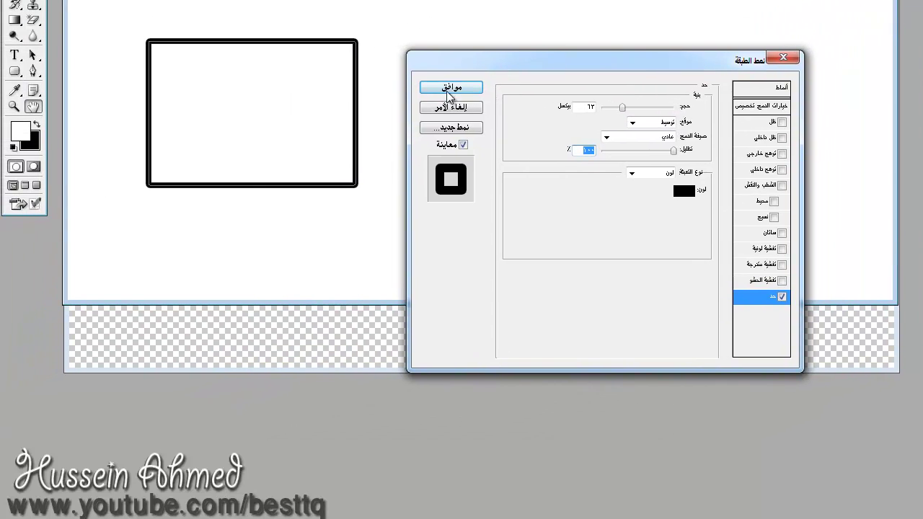
click(424, 87)
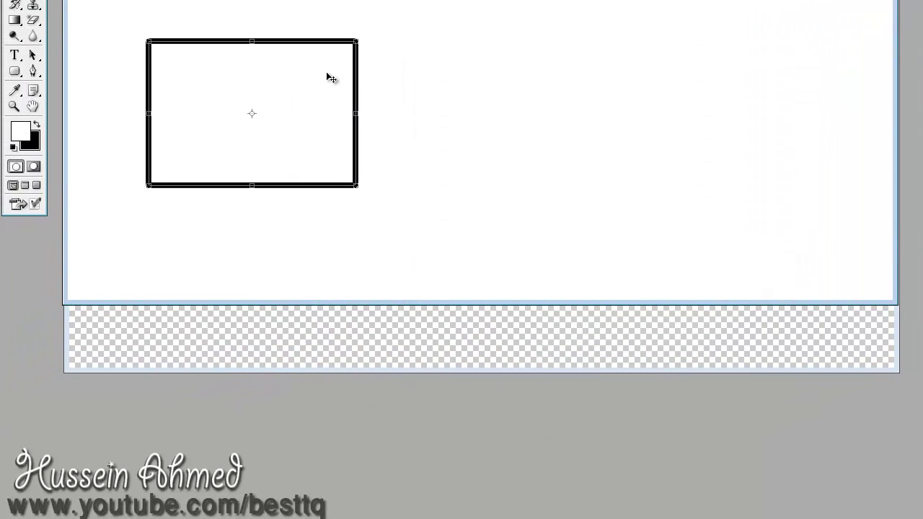
Step: Draw a stroked circle inside the rectangle as the camera lens
right_click(15, 73)
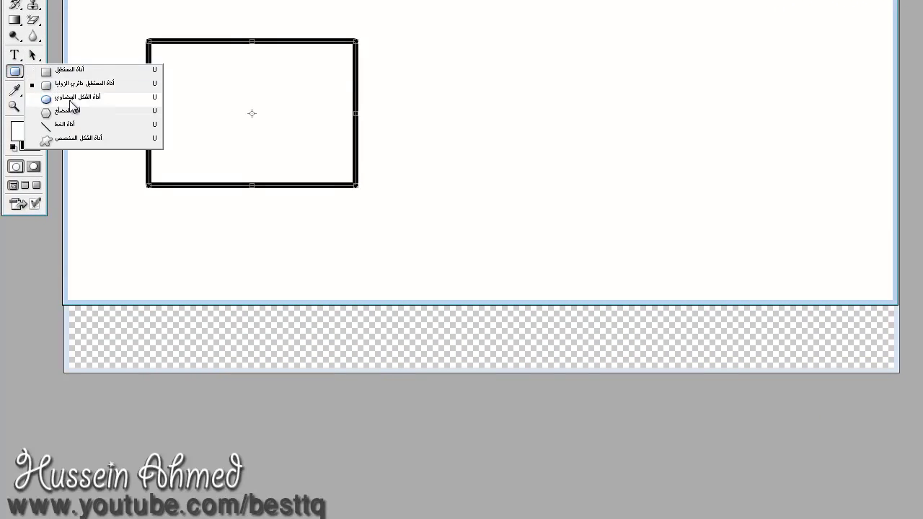
click(71, 101)
drag(195, 92, 282, 167)
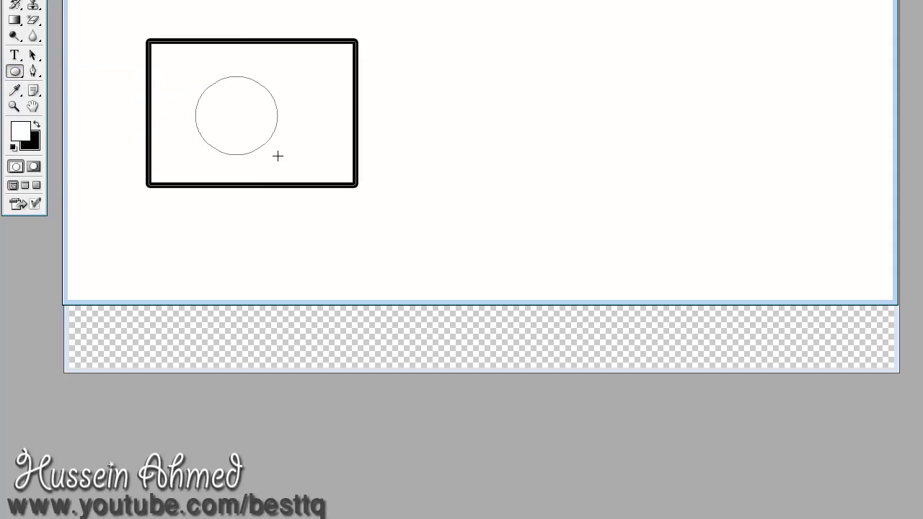
drag(149, 148, 149, 148)
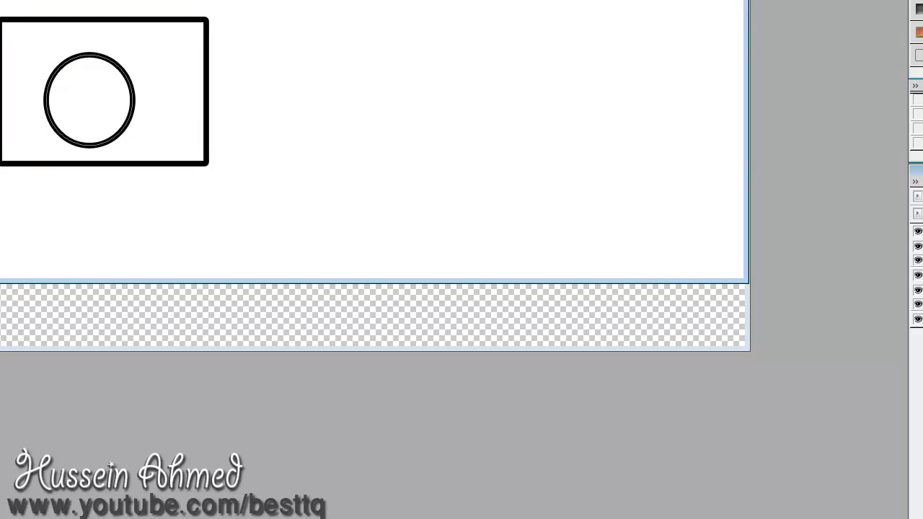
mouse_move(72, 83)
mouse_down()
mouse_move(114, 75)
mouse_move(90, 85)
mouse_up()
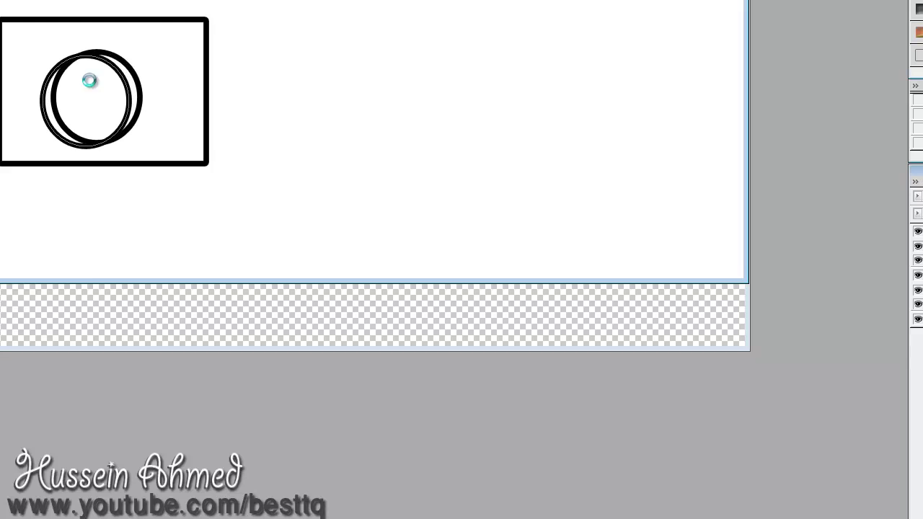
Step: Duplicate the circle, shrink the copy, and move it lower inside the ring
drag(91, 85, 90, 85)
drag(44, 145, 66, 127)
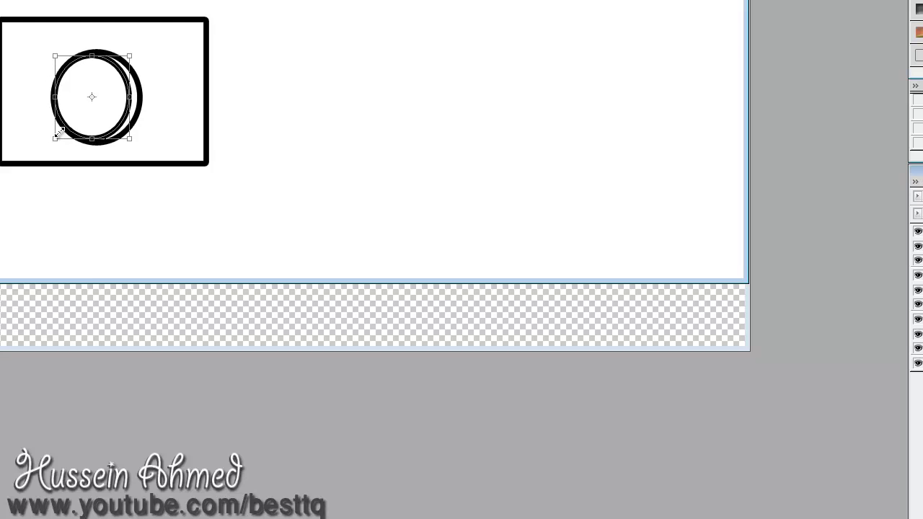
drag(116, 91, 113, 96)
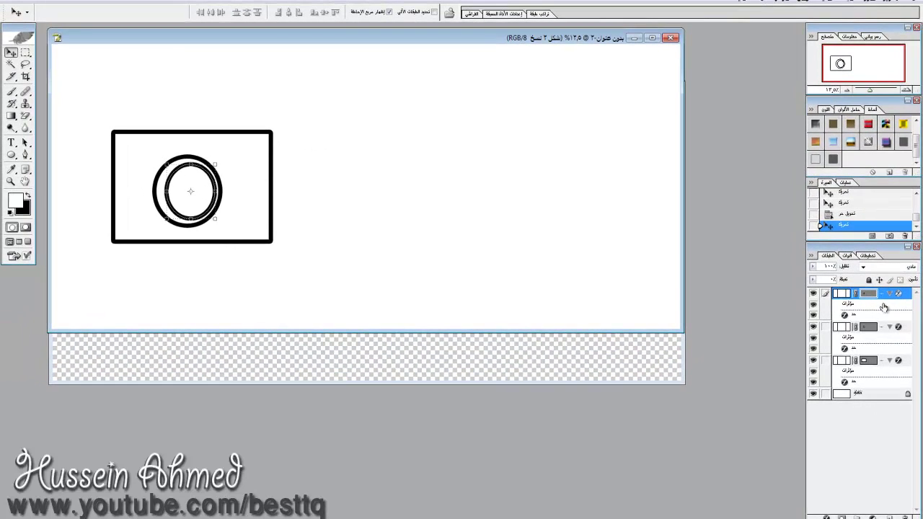
Step: Duplicate the circle layer, resize the ring copy slightly, and nudge it left
right_click(880, 298)
click(869, 332)
key(Return)
click(894, 268)
scroll(894, 268, down, 4)
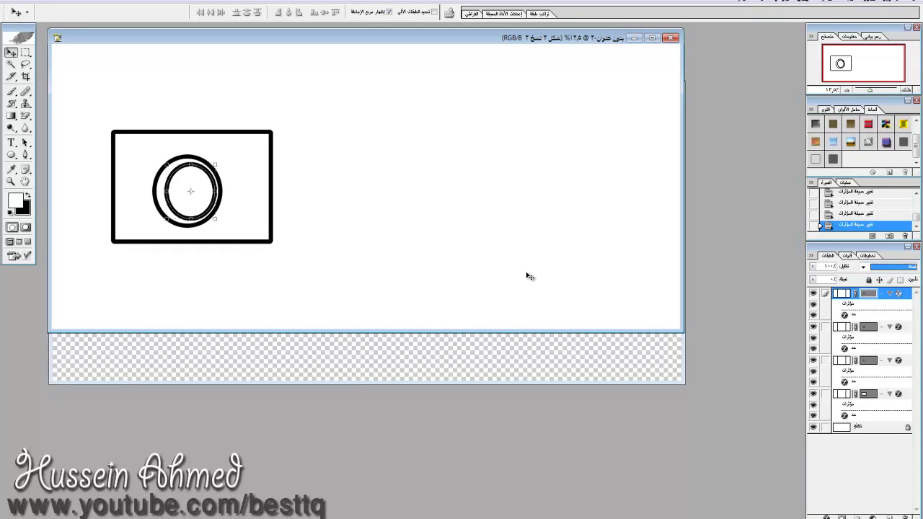
drag(215, 220, 218, 223)
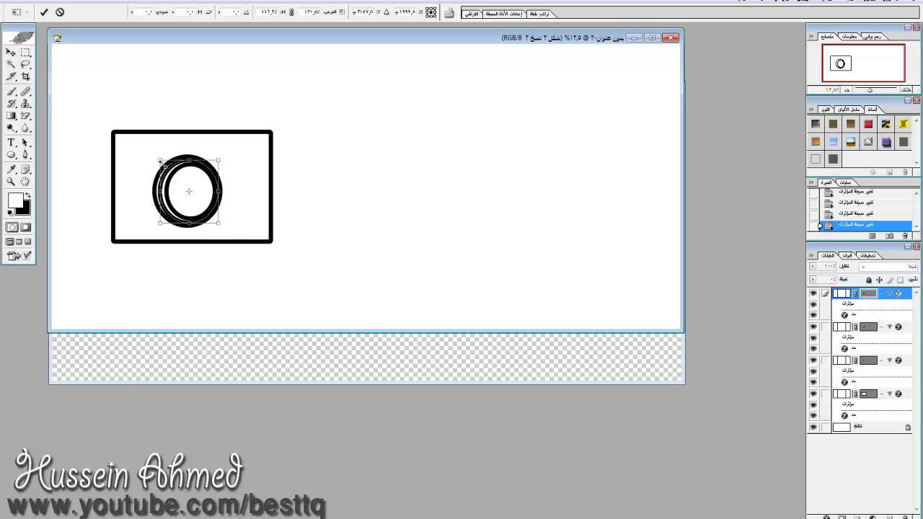
key(Return)
key(Left)
Step: Try a blend mode on the ring, reshape it, and move the inner ring into position
click(885, 268)
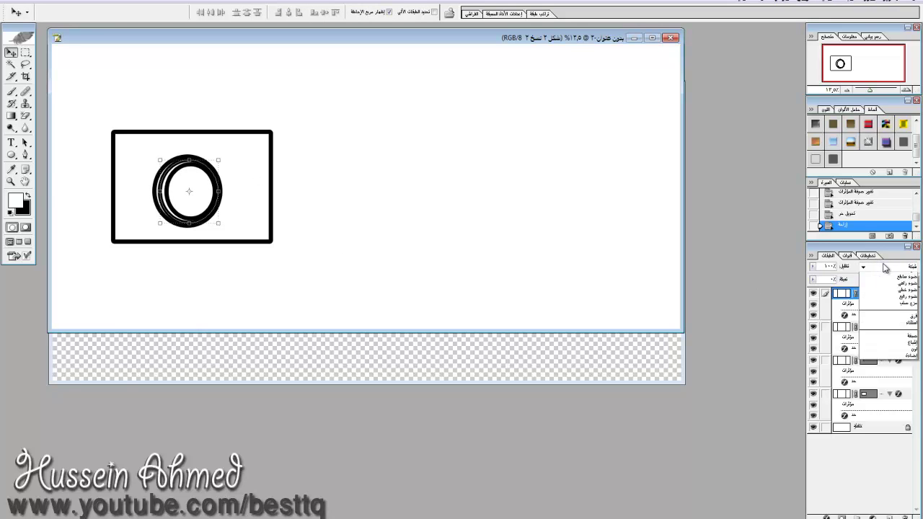
scroll(886, 268, down, 2)
scroll(869, 268, down, 3)
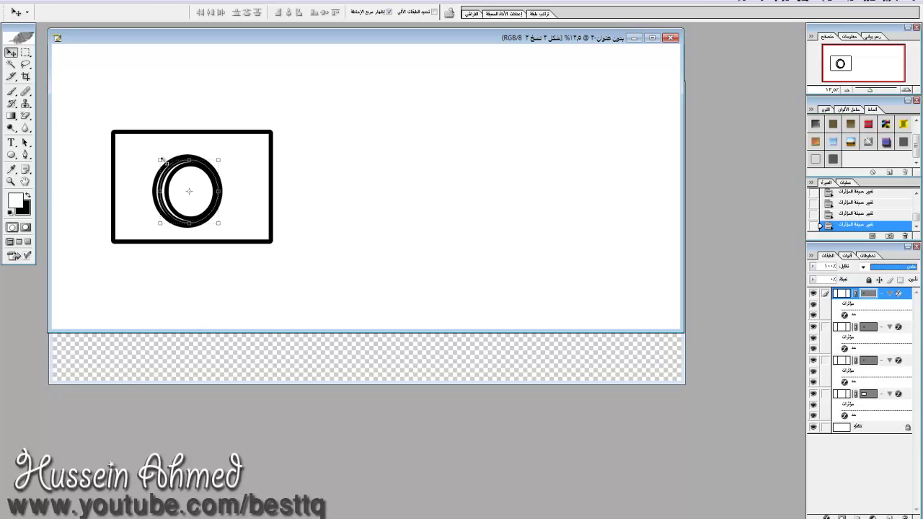
drag(161, 160, 167, 165)
key(Return)
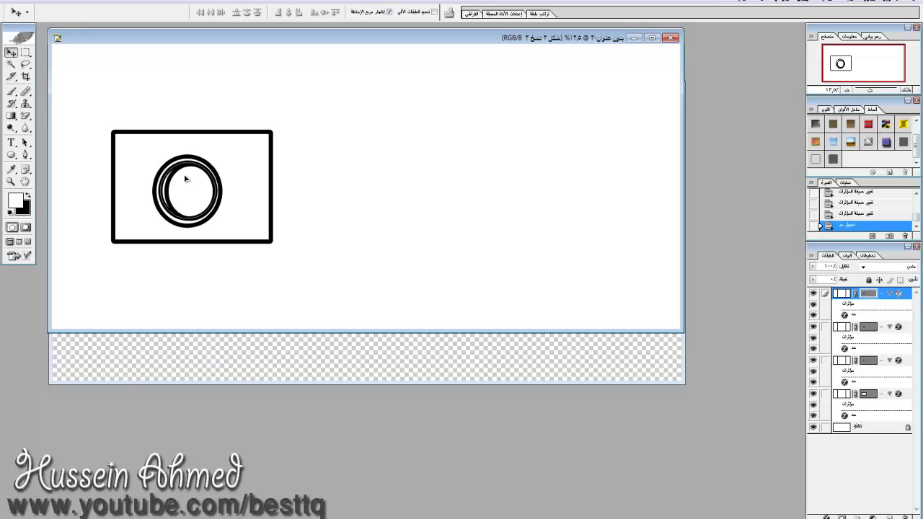
drag(185, 178, 187, 178)
Step: Draw a small ring at the body's top-left corner, then undo the last two steps
click(11, 155)
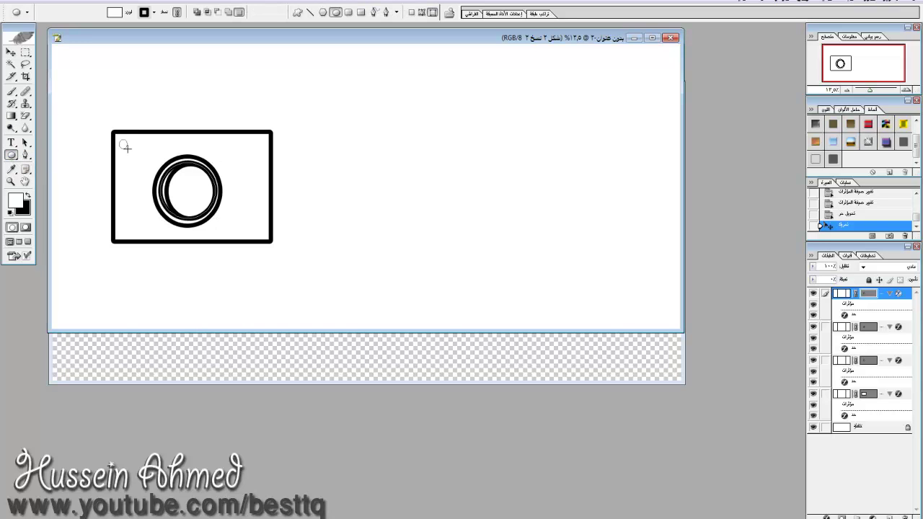
mouse_move(126, 147)
mouse_down()
mouse_move(117, 138)
mouse_move(126, 222)
mouse_up()
click(10, 51)
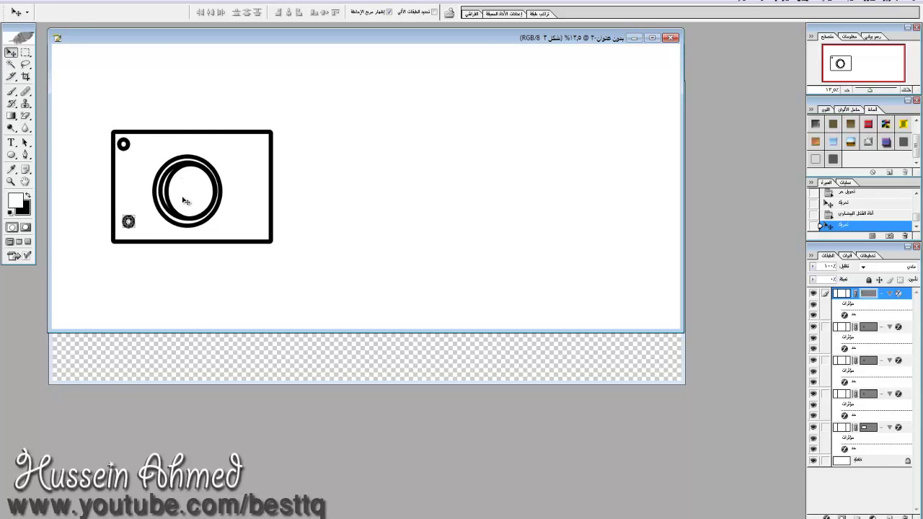
drag(126, 222, 124, 160)
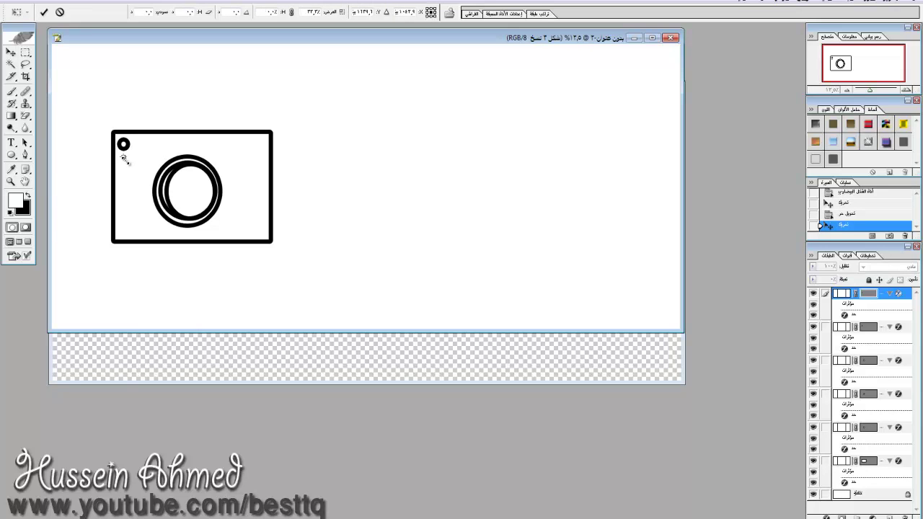
key(Return)
scroll(139, 170, up, 1)
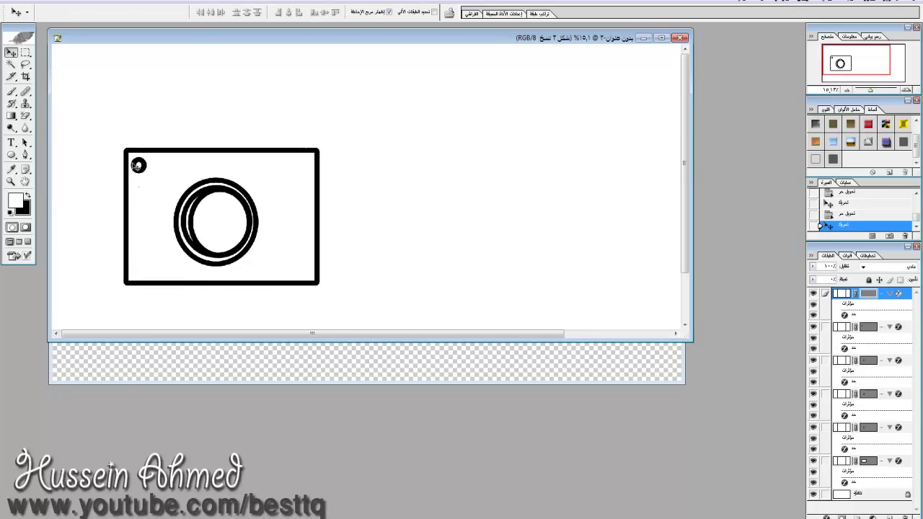
scroll(470, 160, up, 1)
drag(854, 66, 858, 73)
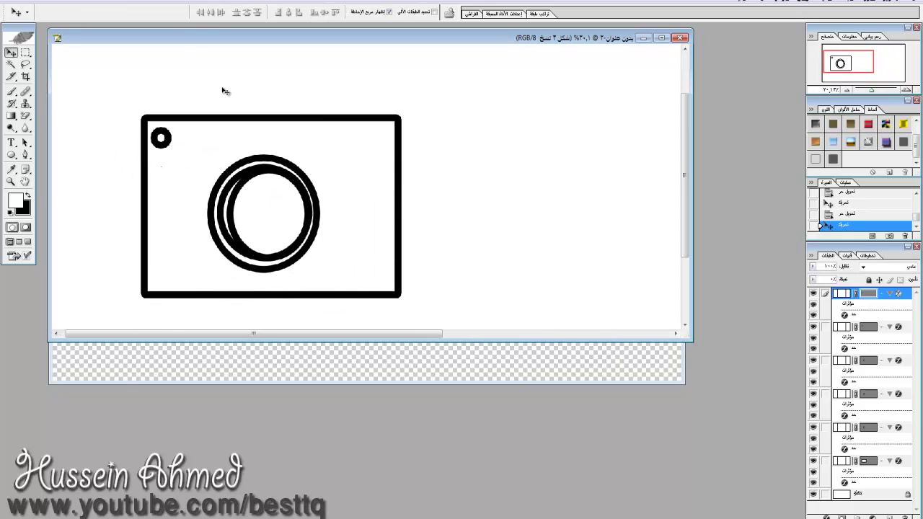
key(ctrl+alt+z)
key(ctrl+alt+z)
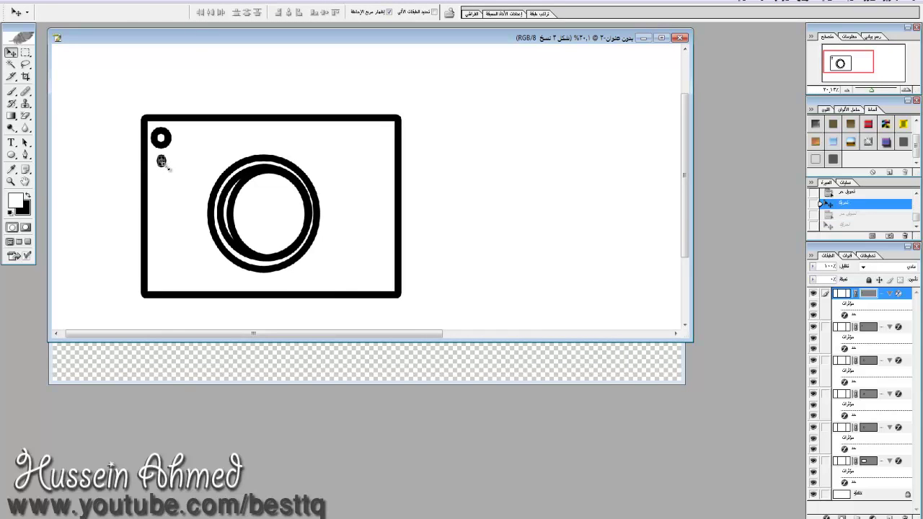
Step: Resize the tiny dot, place it inside the corner ring, and zoom out to 12.5%
key(ctrl+t)
key(Return)
mouse_move(198, 161)
mouse_down()
mouse_move(183, 120)
mouse_move(196, 283)
mouse_up()
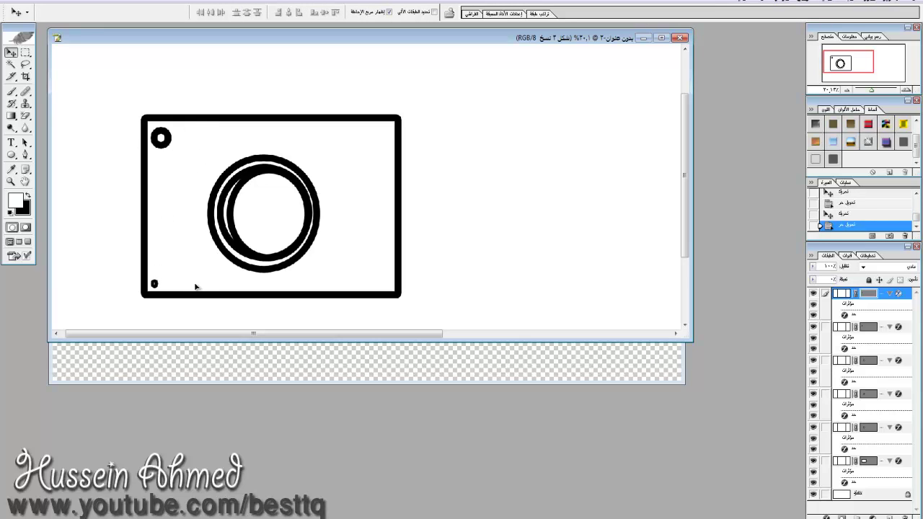
drag(220, 154, 209, 149)
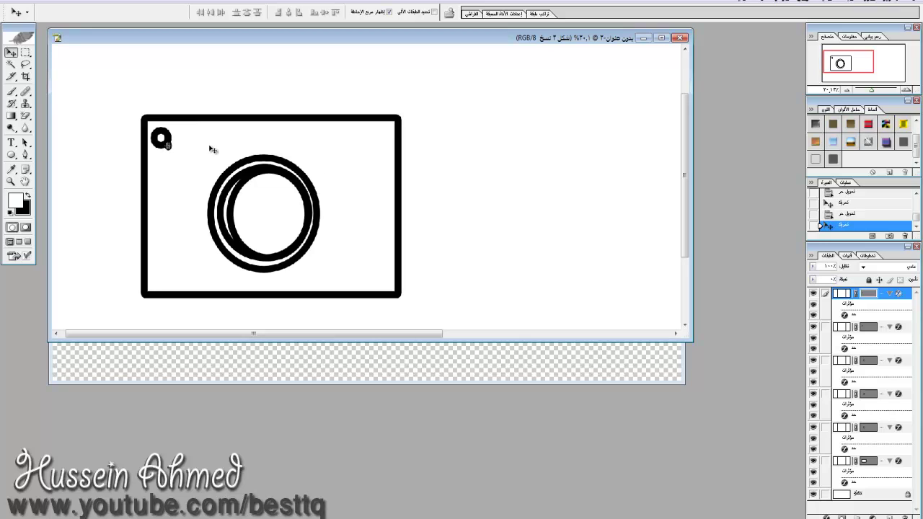
click(847, 90)
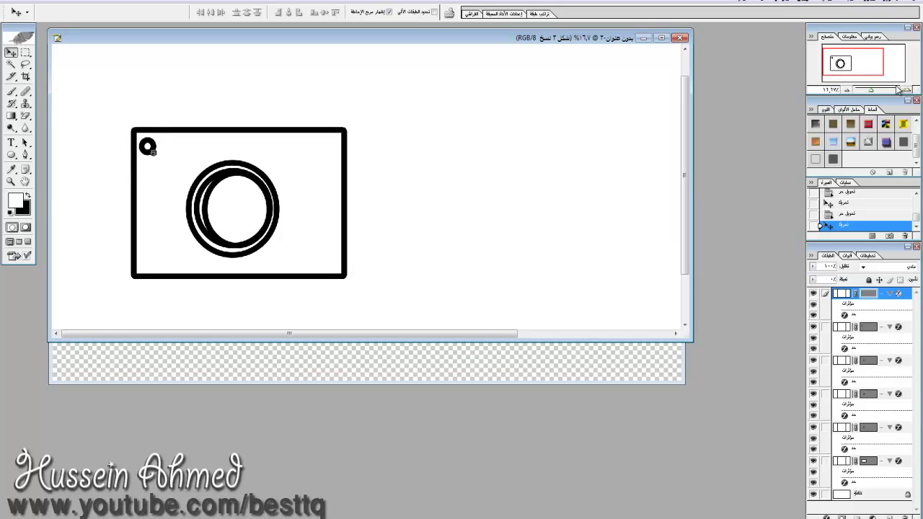
click(848, 90)
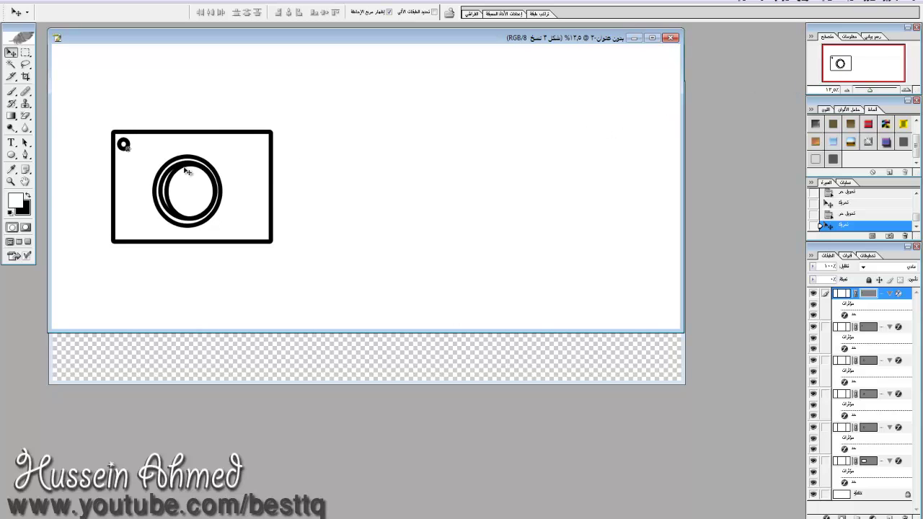
Step: Draw a small rounded rectangle just above the camera body
drag(11, 154, 45, 170)
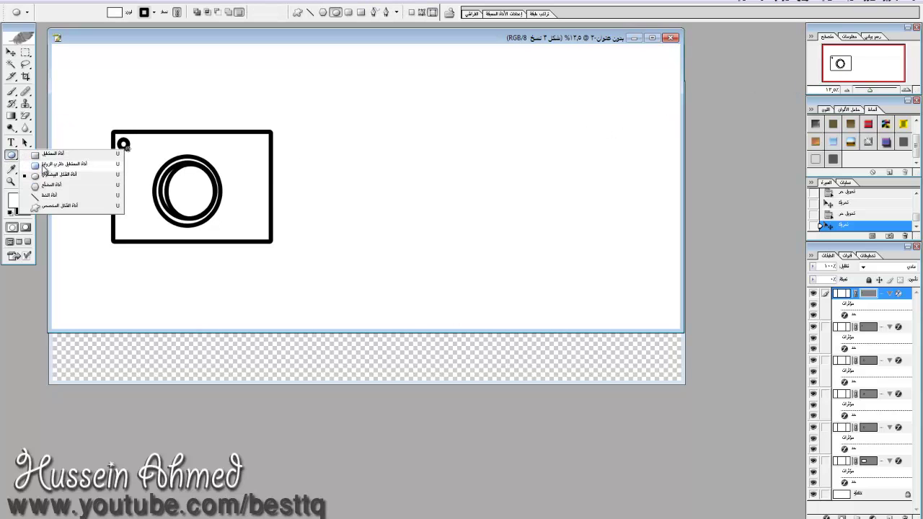
click(48, 165)
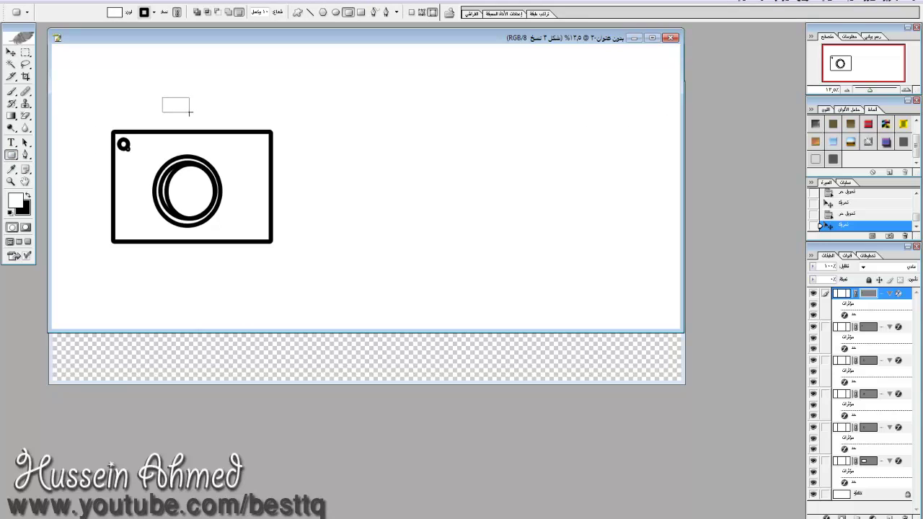
drag(204, 116, 207, 104)
key(v)
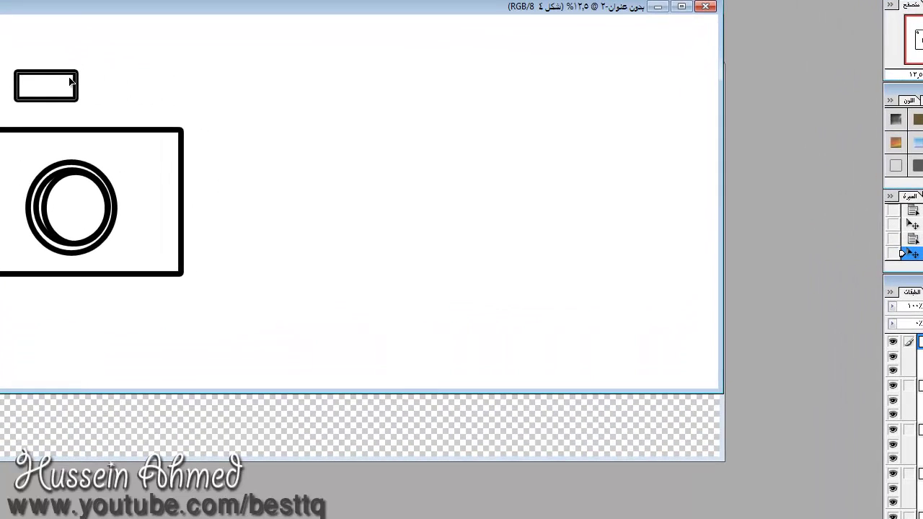
Step: Duplicate the small rectangle and resize and position the copy on top of the stack
drag(207, 103, 196, 106)
drag(83, 97, 82, 99)
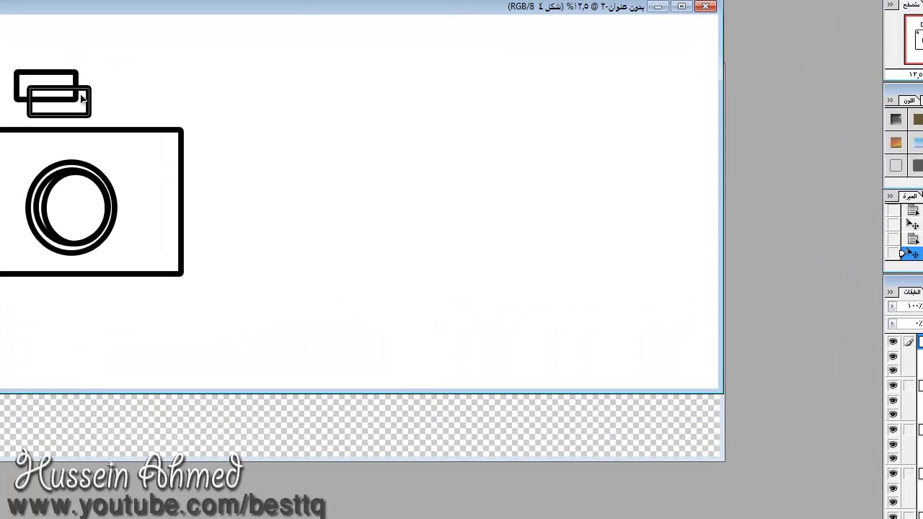
drag(83, 98, 83, 110)
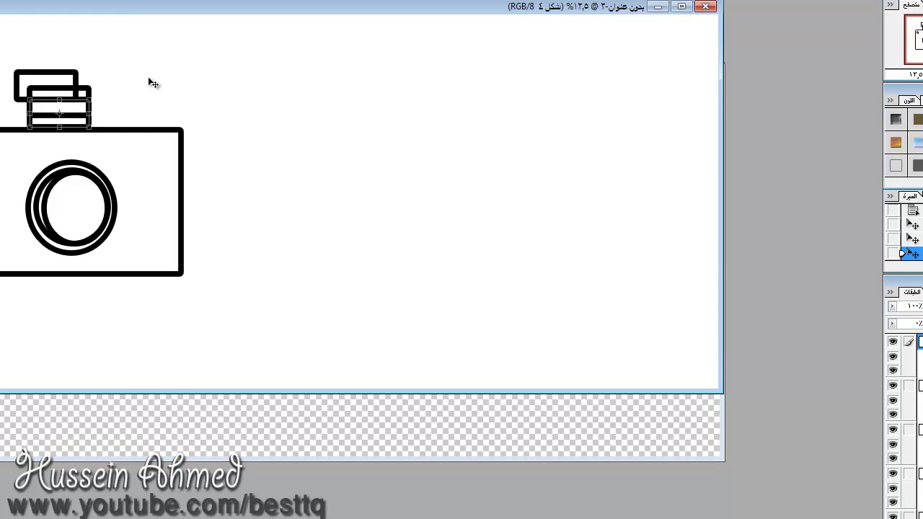
drag(77, 77, 83, 72)
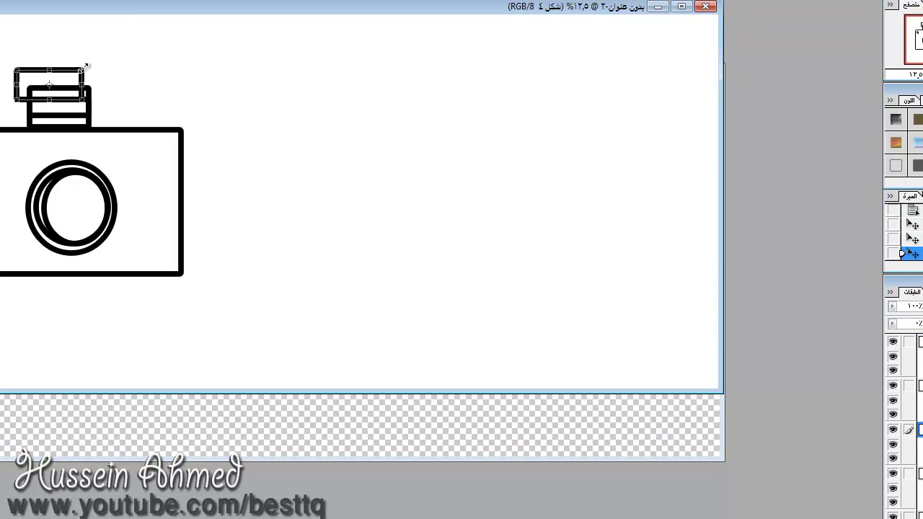
drag(156, 74, 155, 73)
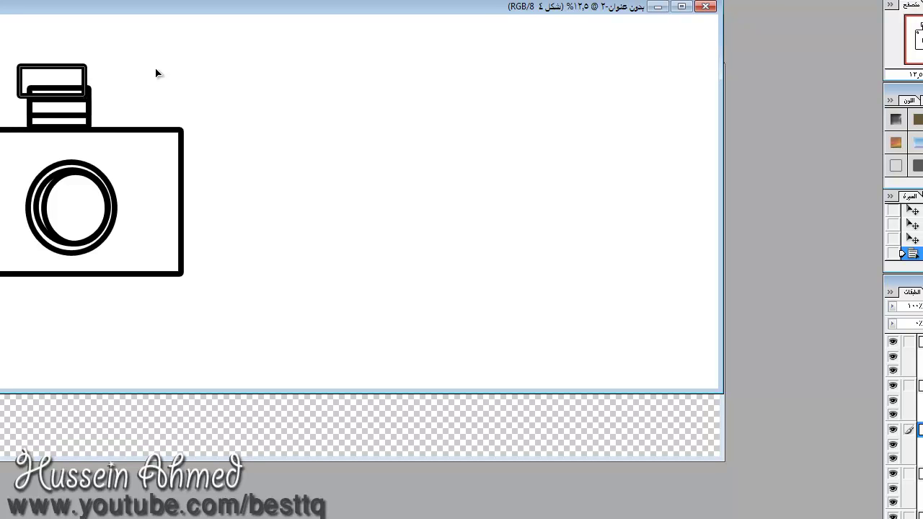
drag(157, 73, 156, 72)
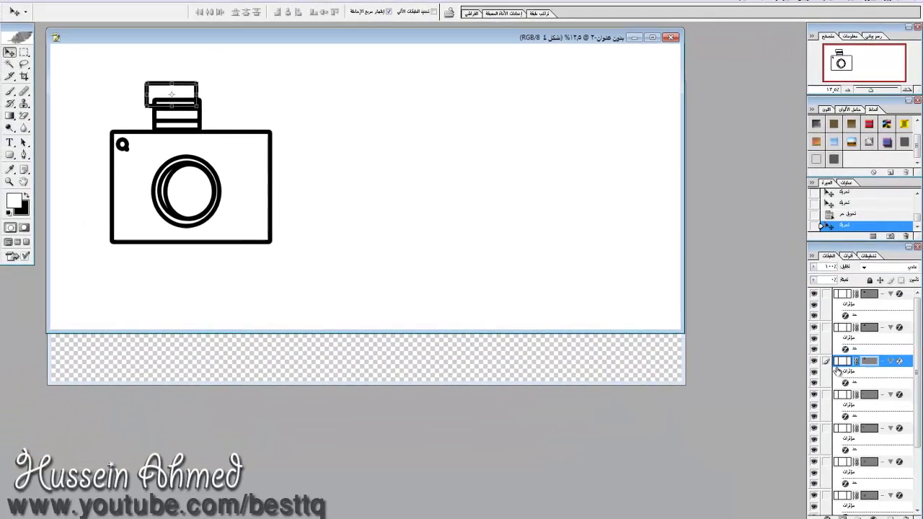
Step: Link the camera-top shape layers and nudge them with Shift+arrow keys
click(825, 394)
click(826, 428)
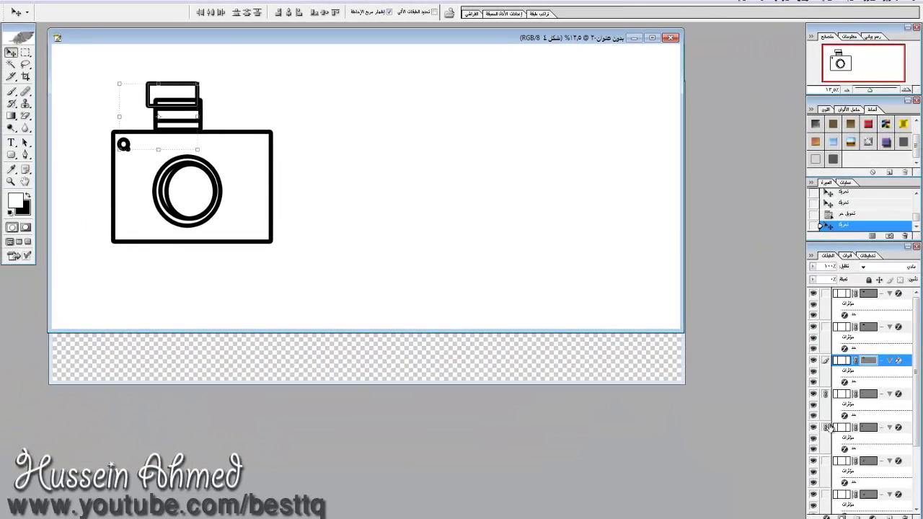
click(826, 427)
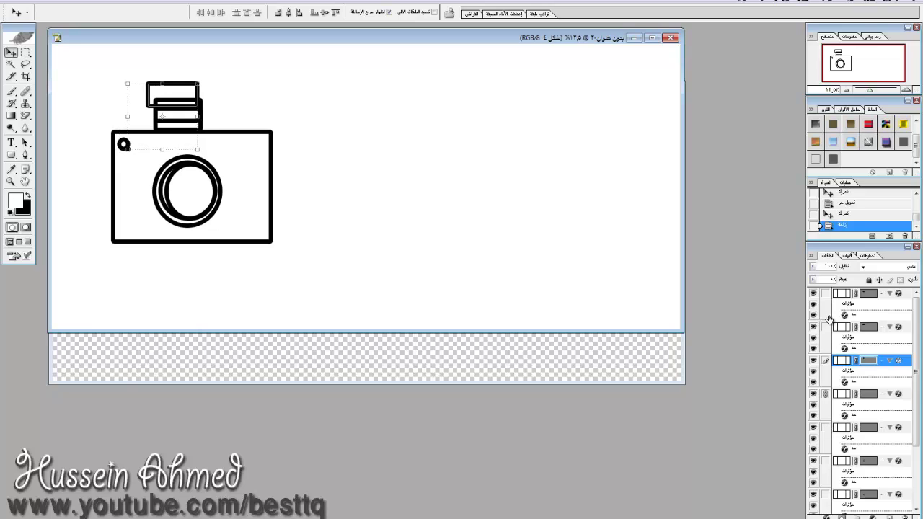
click(826, 293)
key(shift+Right)
key(shift+Right)
key(shift+Right)
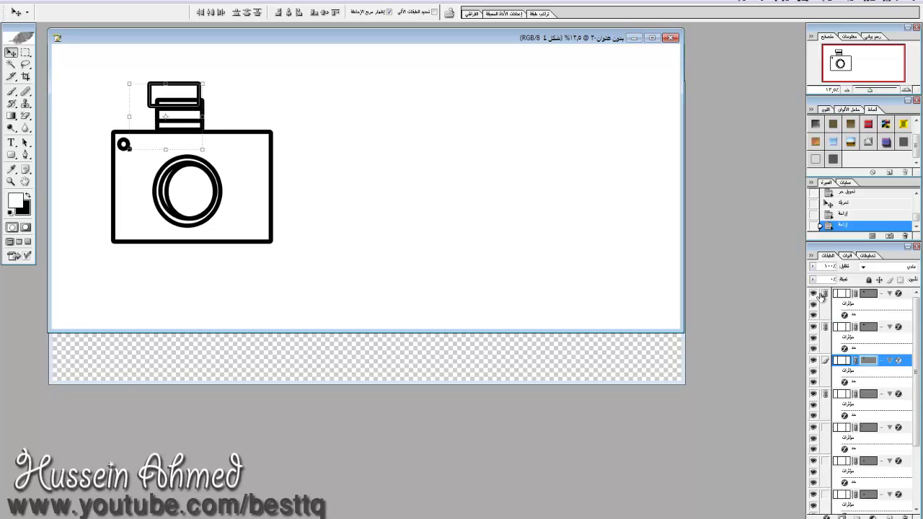
key(shift+Left)
key(shift+Left)
key(shift+Left)
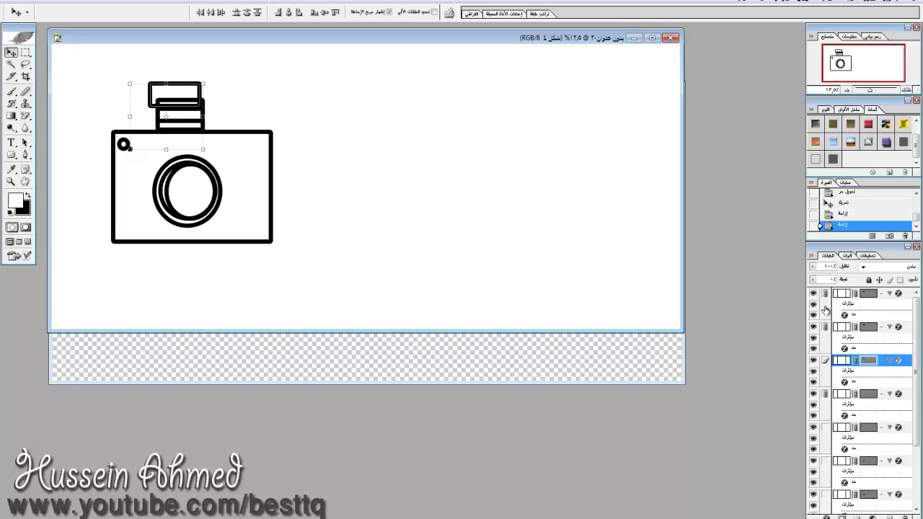
click(825, 394)
Step: Fine-tune the camera-top shapes horizontally with arrow keys, then select another shape layer
key(shift+Right)
key(shift+Right)
key(shift+Right)
key(shift+Right)
key(shift+Right)
key(Right)
key(Right)
key(Left)
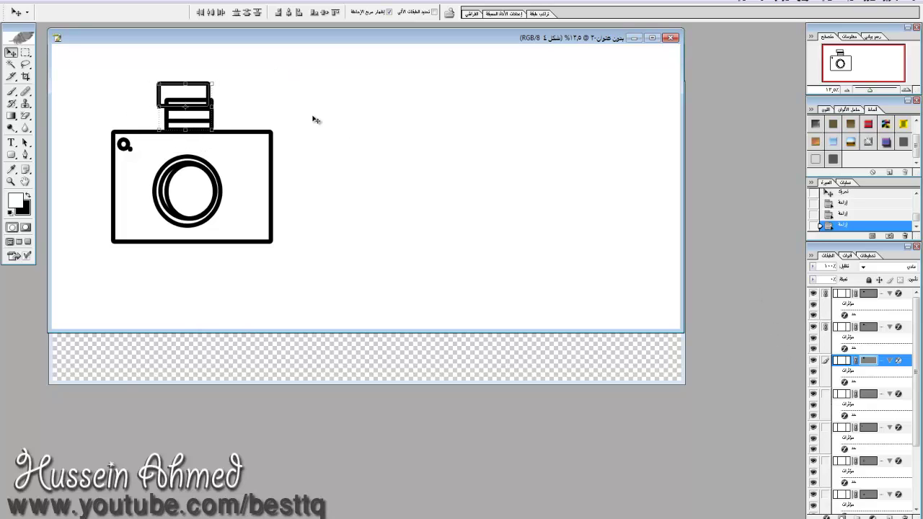
scroll(867, 485, down, 1)
scroll(865, 468, up, 2)
scroll(864, 449, down, 3)
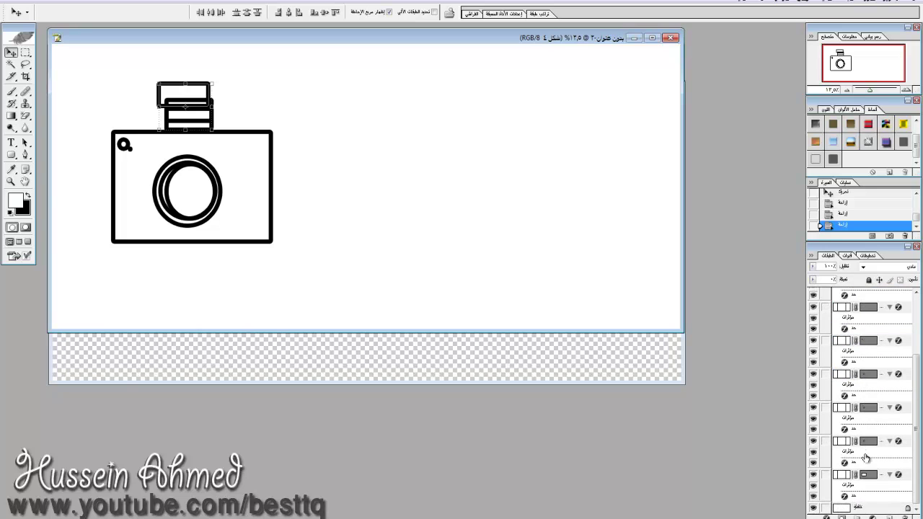
click(867, 312)
scroll(867, 312, up, 1)
scroll(869, 328, up, 2)
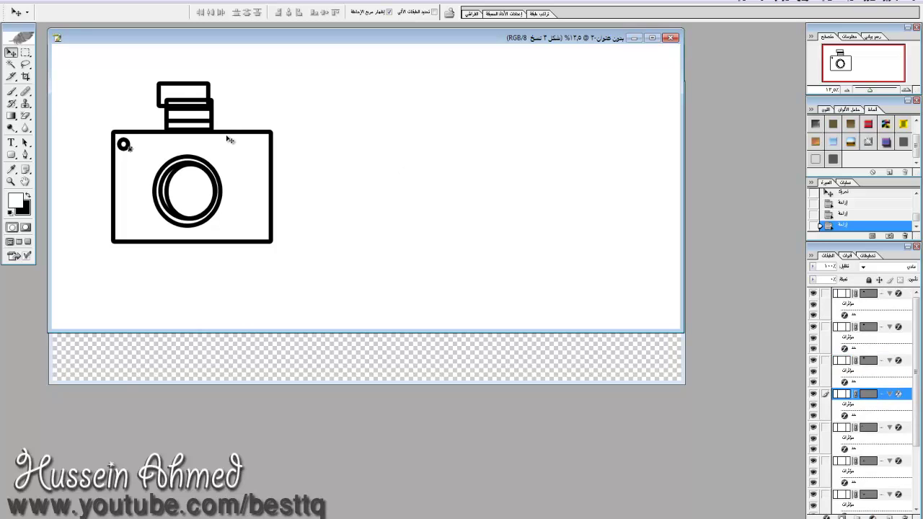
Step: Zoom in twice on the camera drawing and select the background layer
click(11, 142)
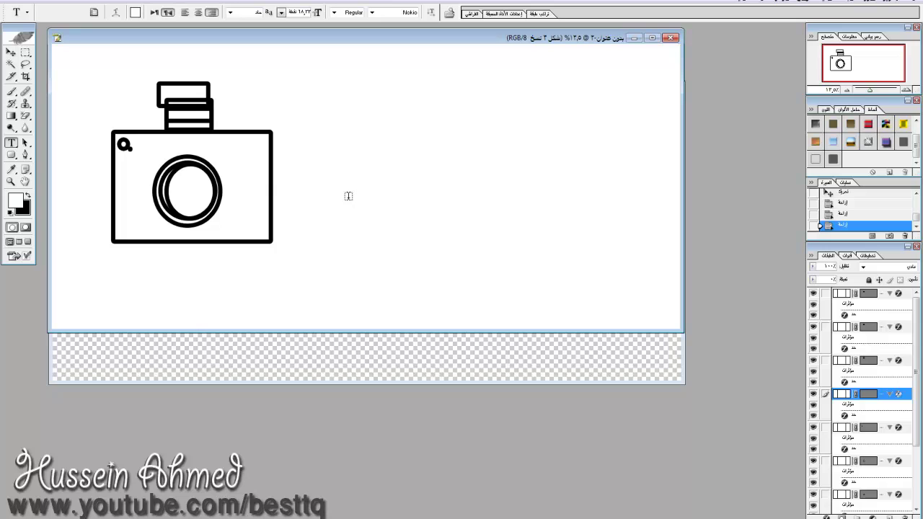
click(11, 92)
key(ctrl+plus)
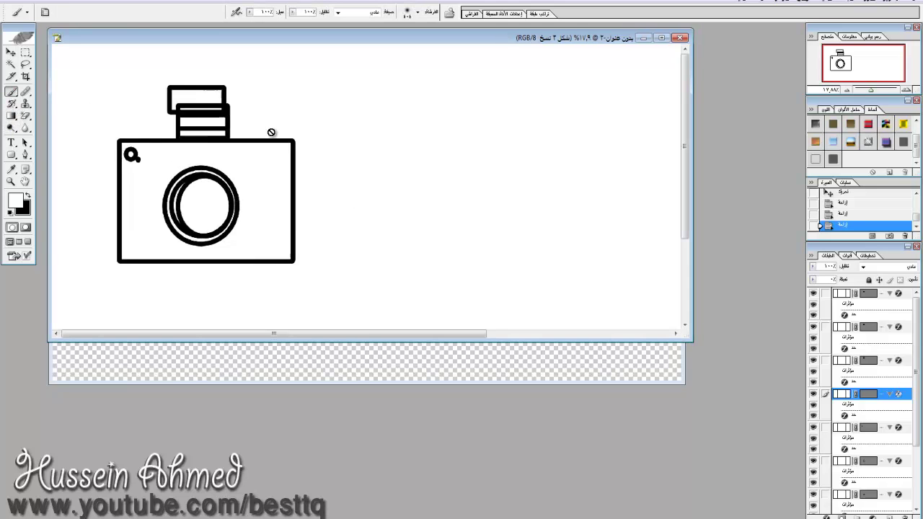
key(ctrl+plus)
scroll(894, 346, down, 3)
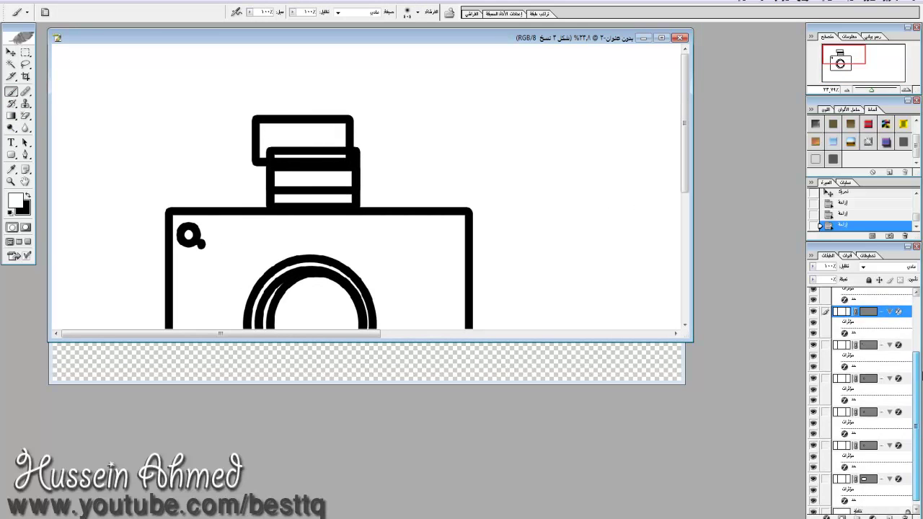
click(851, 508)
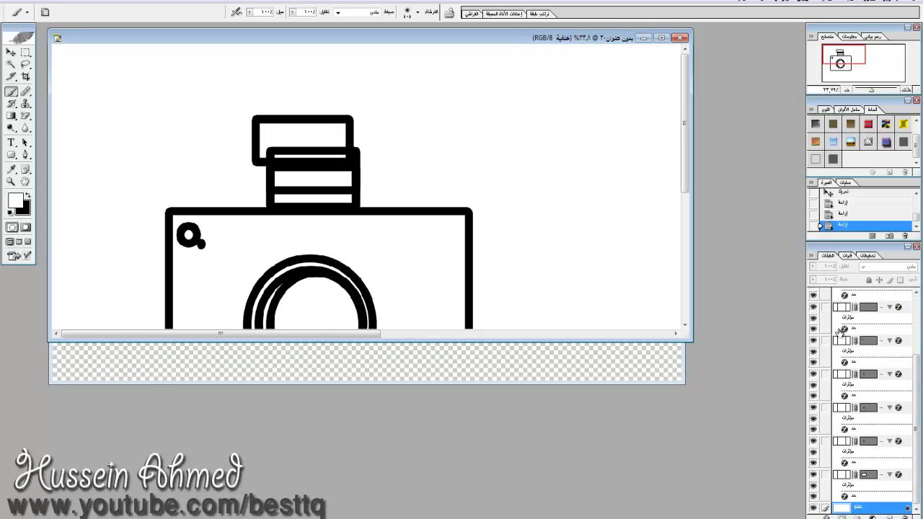
scroll(865, 432, up, 1)
Step: Unlink the camera's top rectangle and drag it down-left over the striped block
click(9, 53)
click(315, 124)
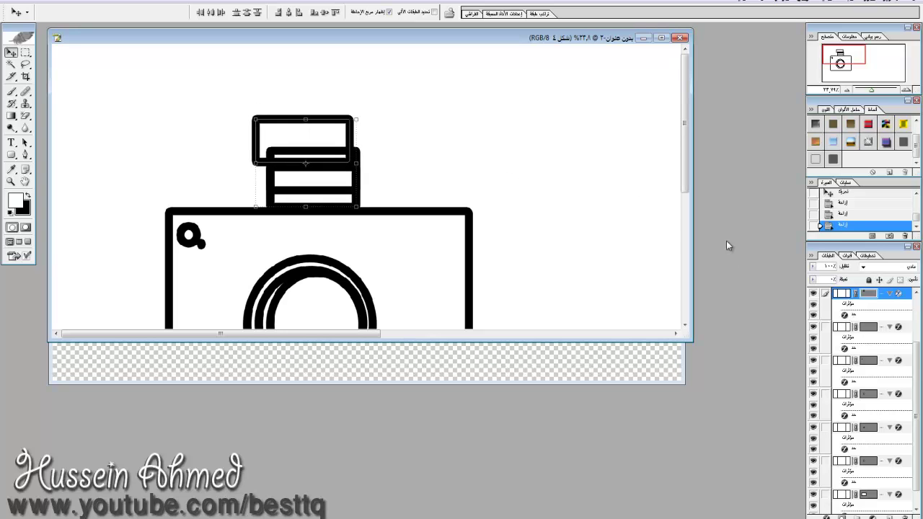
scroll(866, 332, up, 2)
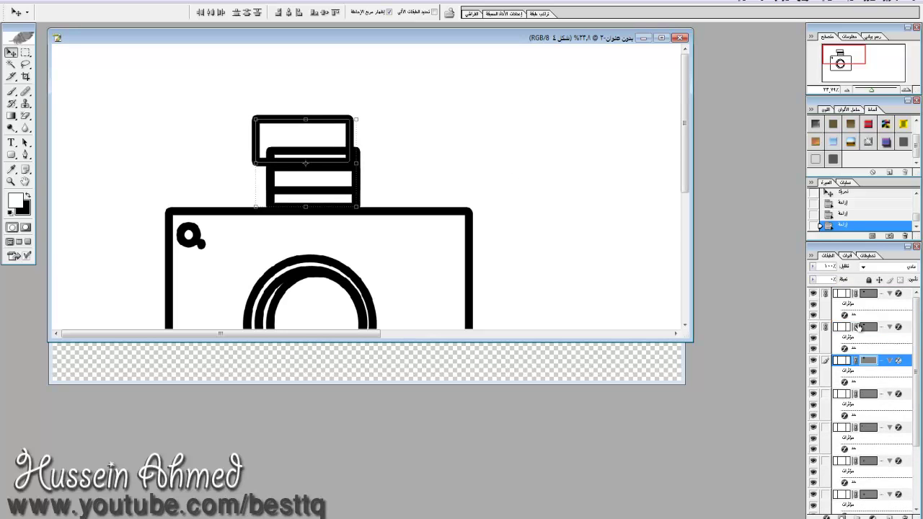
click(825, 327)
click(825, 294)
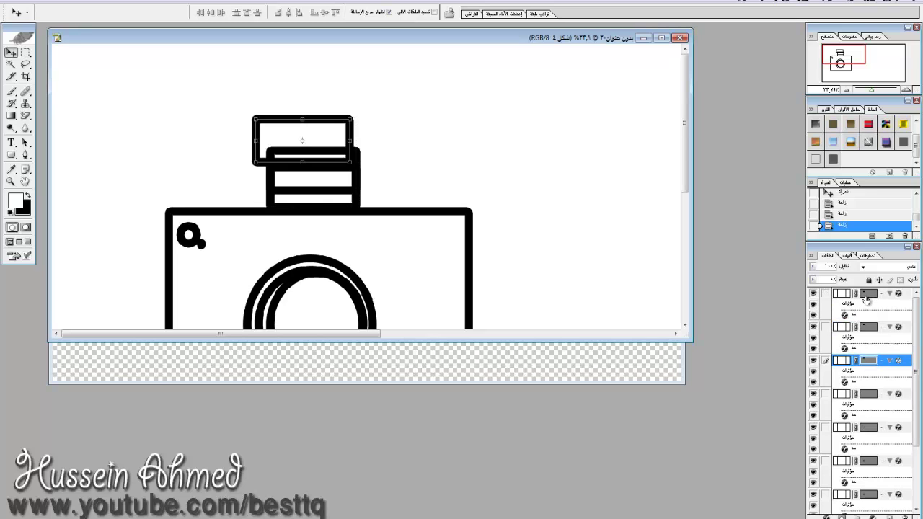
drag(508, 197, 510, 193)
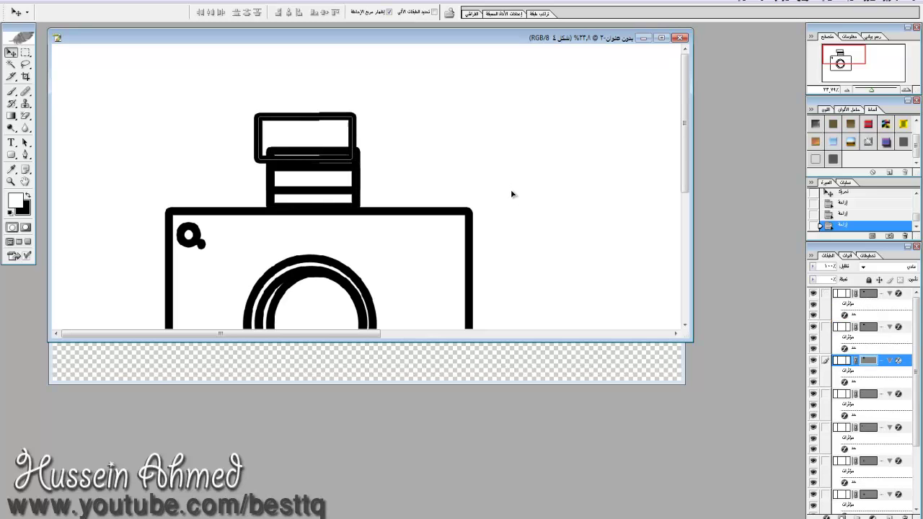
drag(510, 193, 502, 207)
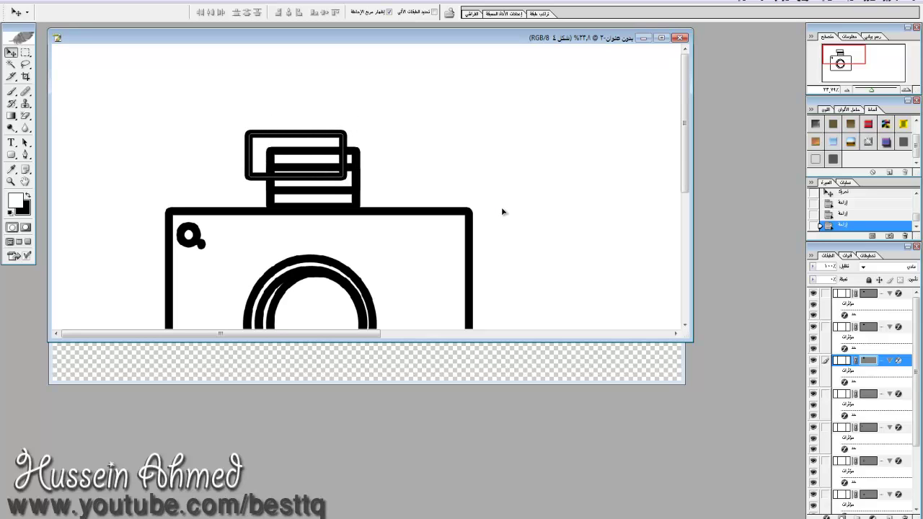
click(11, 92)
Step: Rasterize the top rectangle's layer, set a 42 px hard round brush, and paint a touch-up stroke
right_click(873, 368)
click(868, 440)
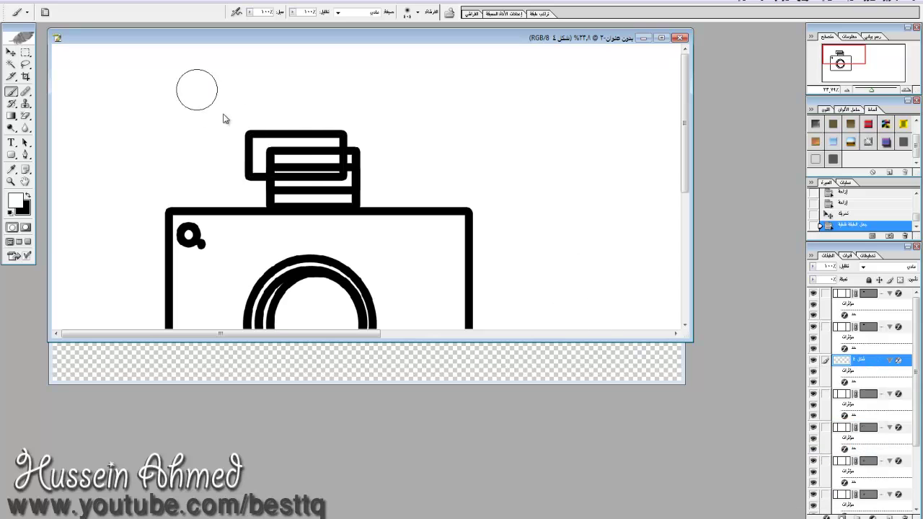
right_click(339, 163)
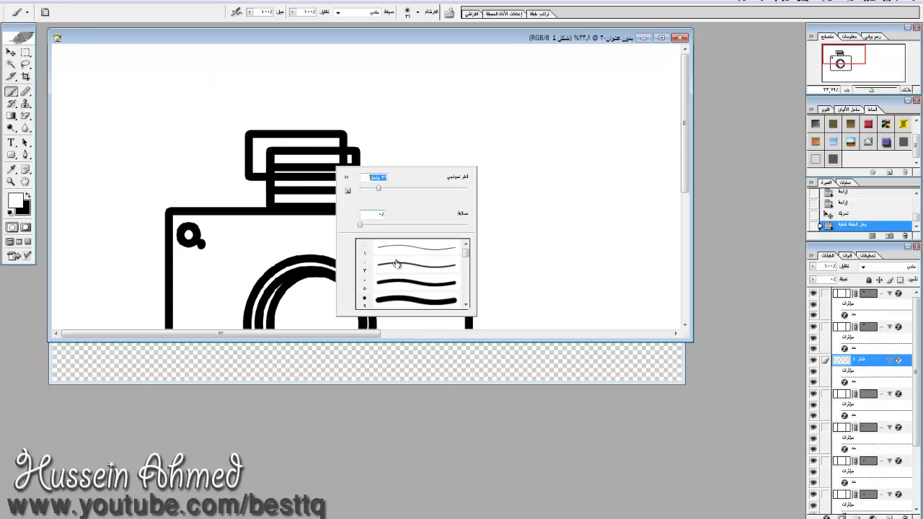
click(393, 298)
click(382, 189)
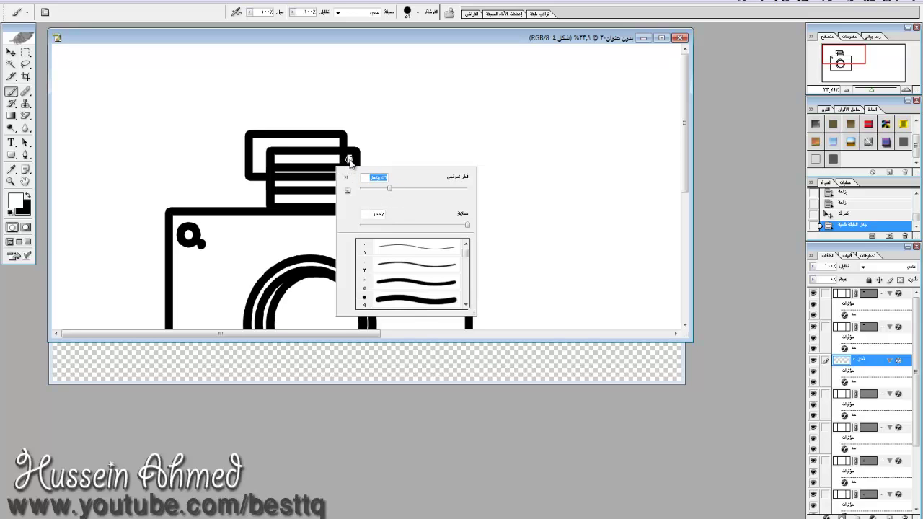
key(Return)
drag(330, 160, 319, 160)
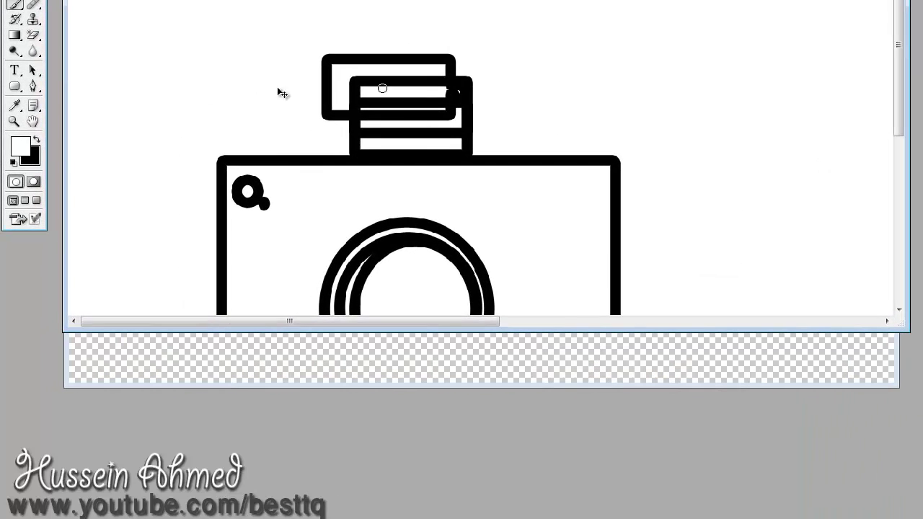
click(36, 140)
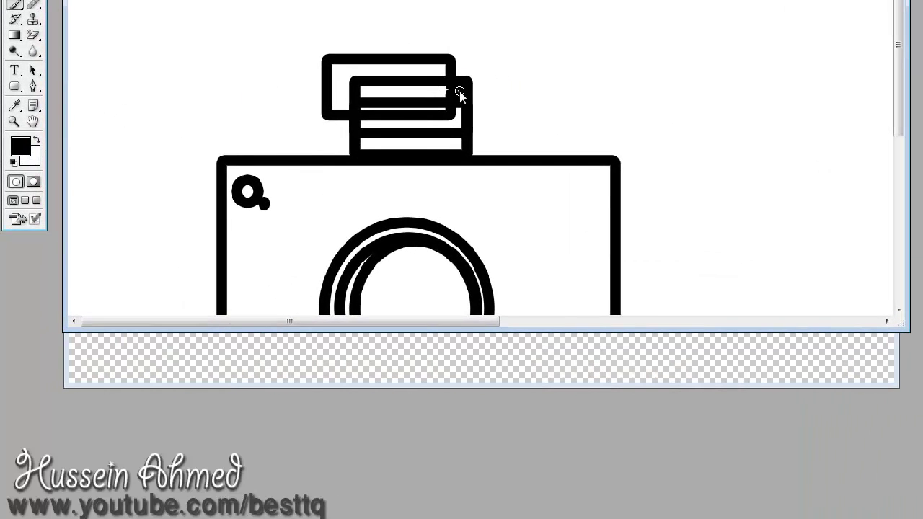
Step: Brush black over the block's upper white stripes and corner, undoing a stray stroke
drag(457, 94, 447, 95)
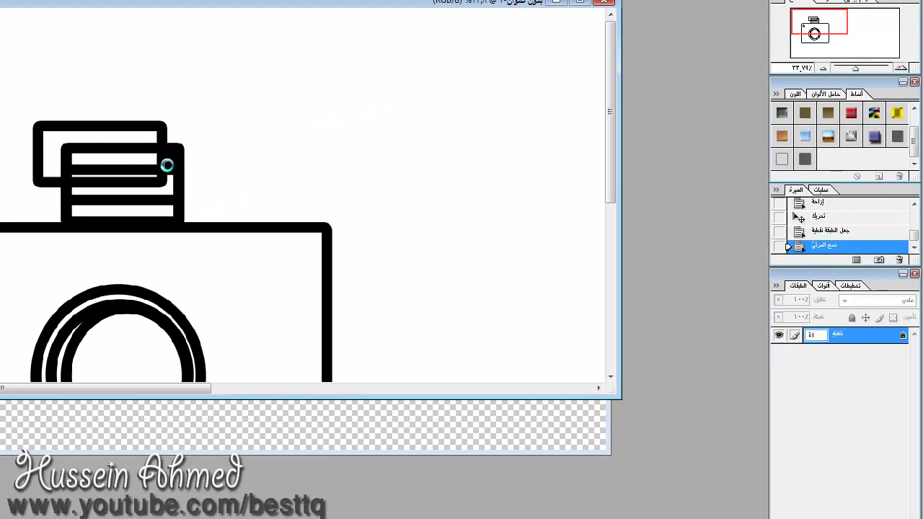
mouse_move(166, 165)
mouse_down()
mouse_move(74, 154)
mouse_move(150, 169)
mouse_move(148, 178)
mouse_move(77, 172)
mouse_up()
click(160, 152)
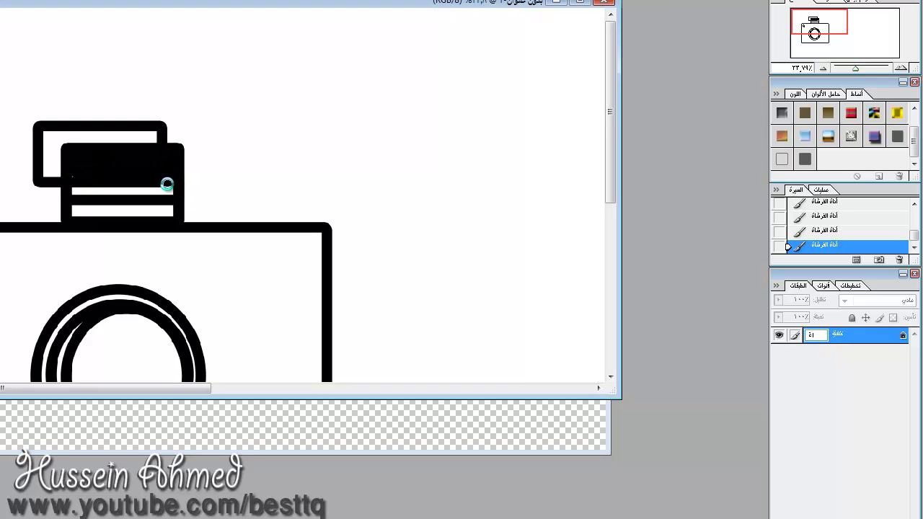
drag(166, 193, 74, 188)
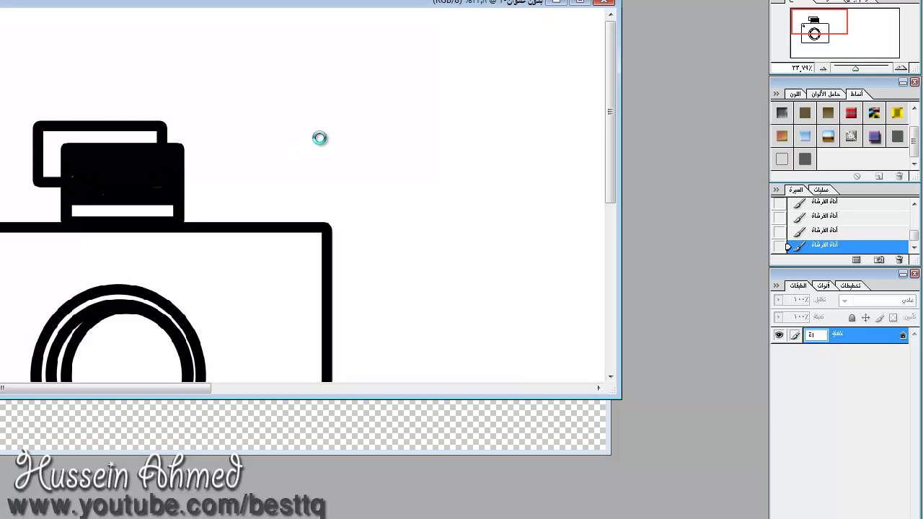
key(ctrl+alt+z)
key(ctrl+alt+z)
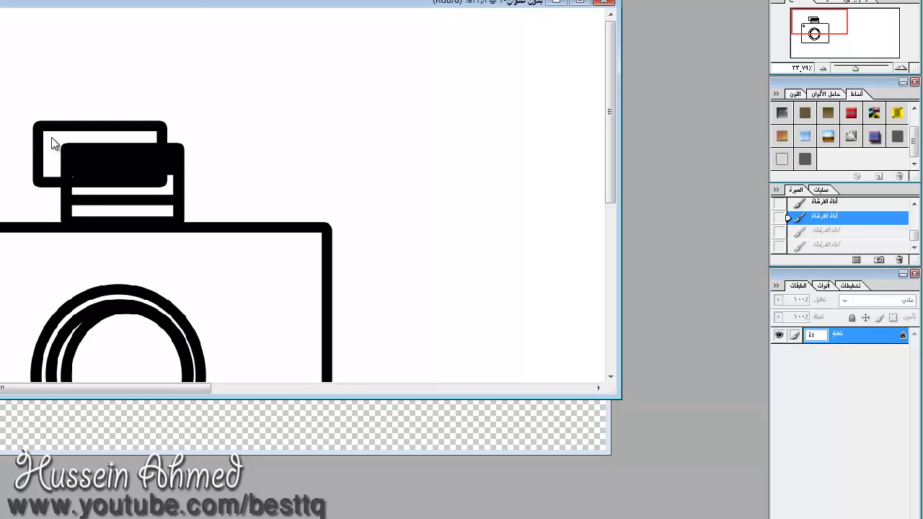
key(ctrl+shift+z)
key(ctrl+shift+z)
drag(50, 137, 52, 158)
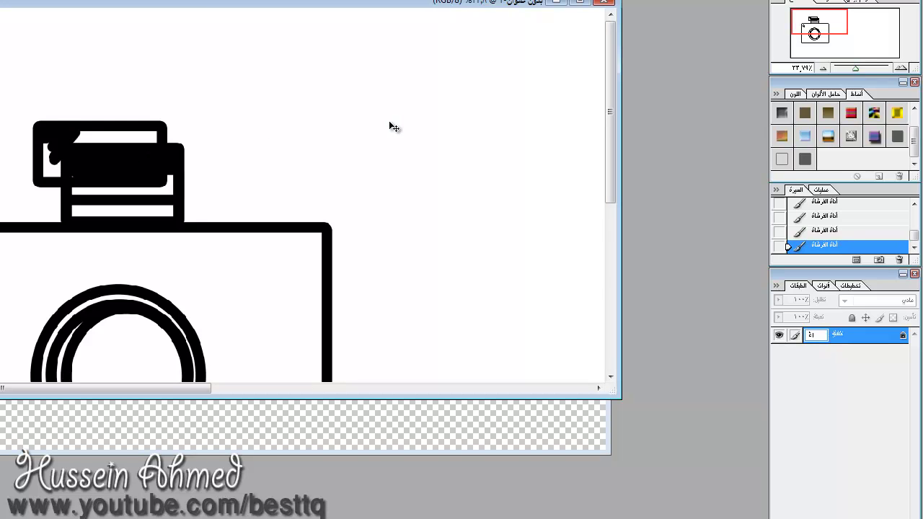
key(ctrl+z)
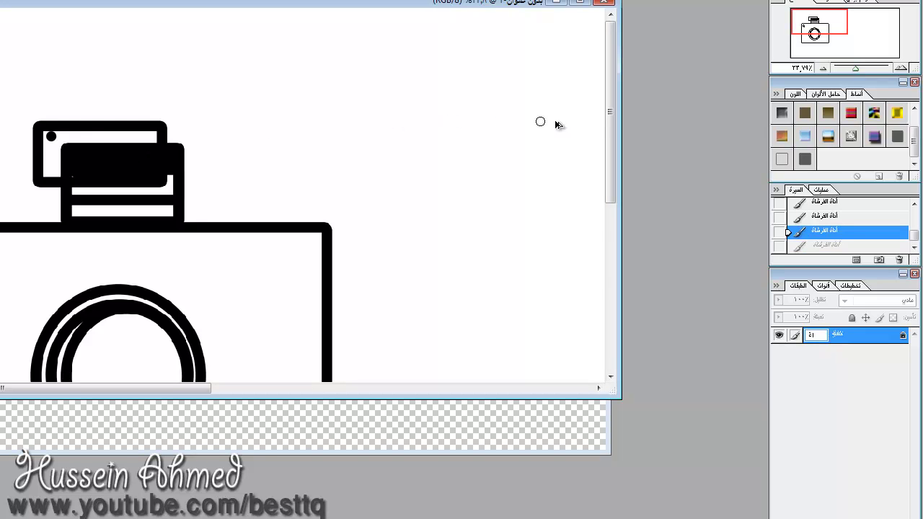
click(821, 69)
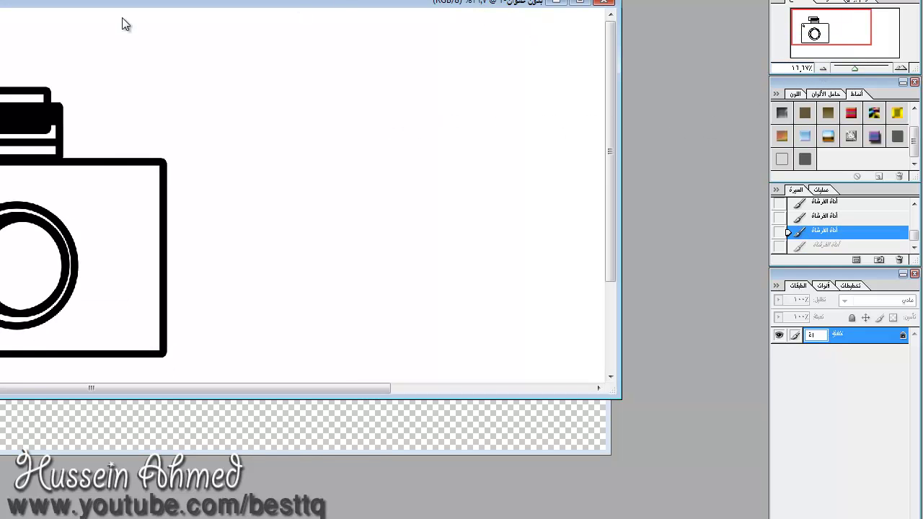
Step: Type the full two-word name as a text line right of the camera
click(823, 68)
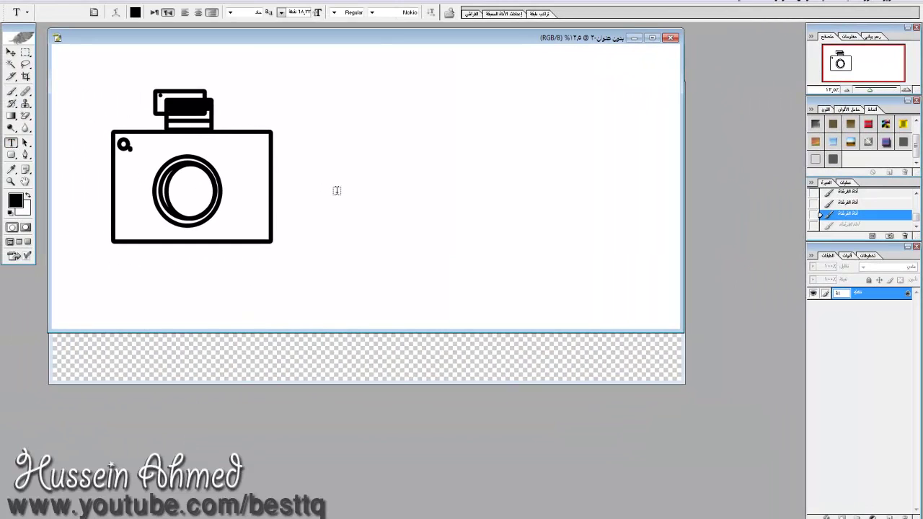
click(336, 190)
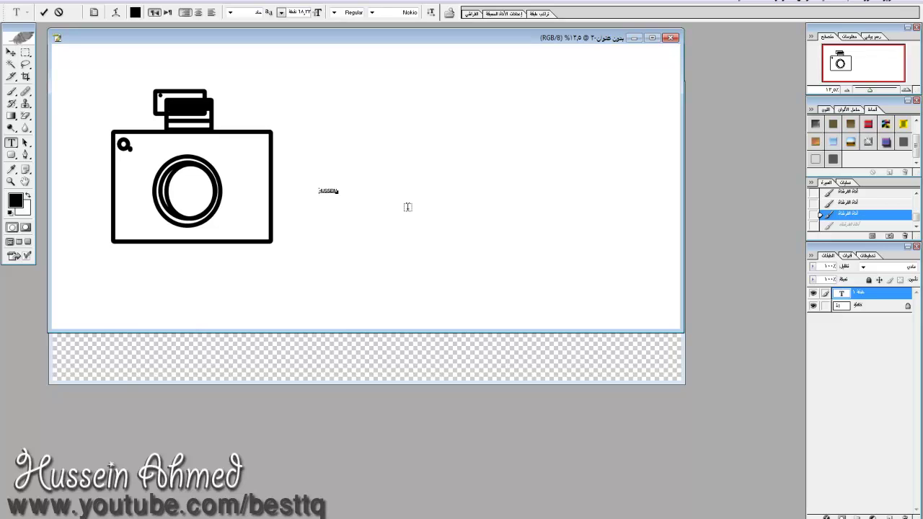
text( AHMED)
key(ctrl+a)
click(10, 52)
Step: Scale the name text up, then stretch it wider and shorter
drag(337, 185, 657, 133)
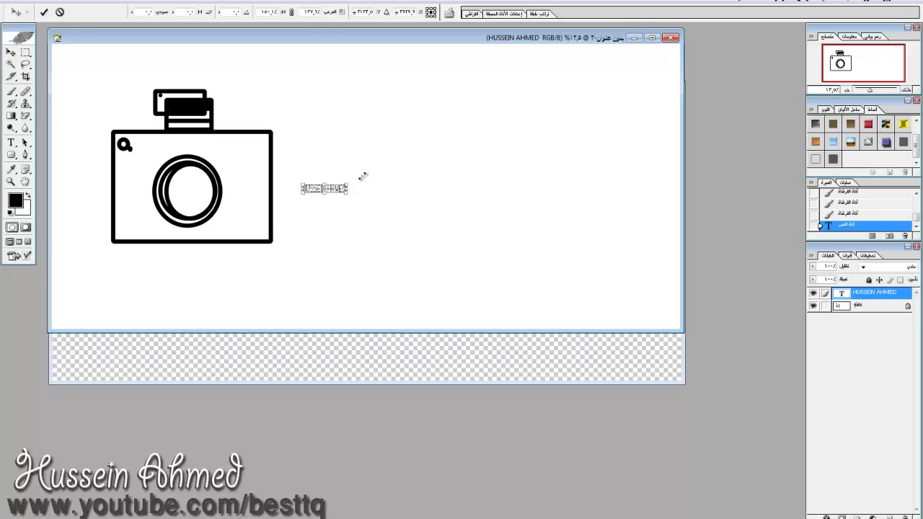
key(Return)
drag(608, 158, 588, 173)
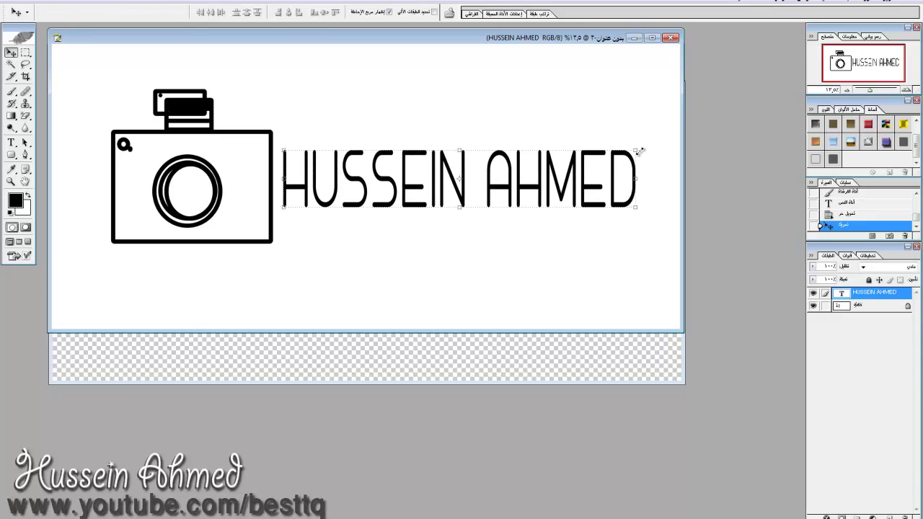
drag(639, 151, 650, 156)
key(Return)
click(851, 90)
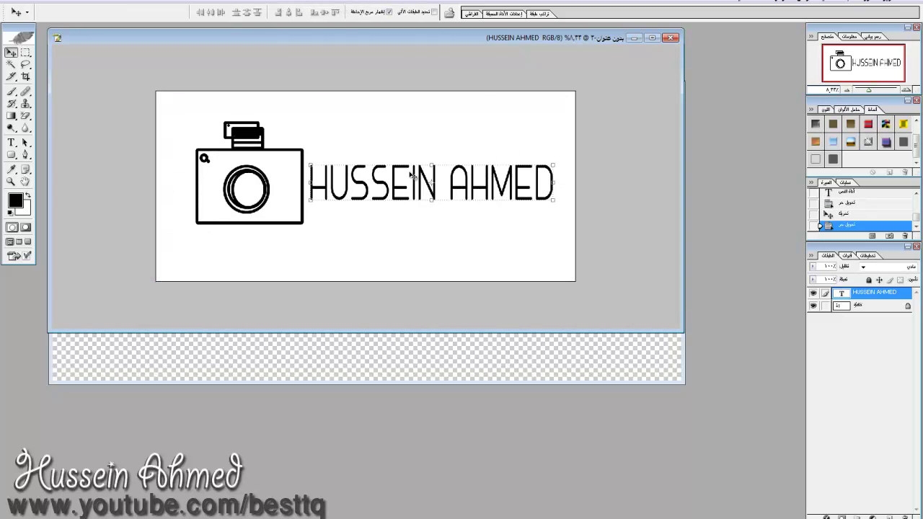
Step: Delete the second word to leave only the first name, and enlarge it beside the camera
key(t)
double_click(444, 183)
key(BackSpace)
click(10, 52)
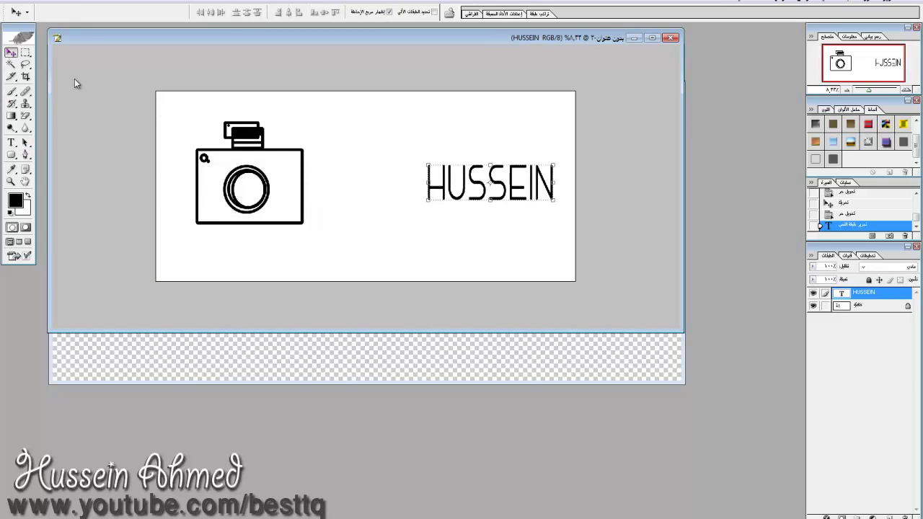
drag(428, 199, 315, 220)
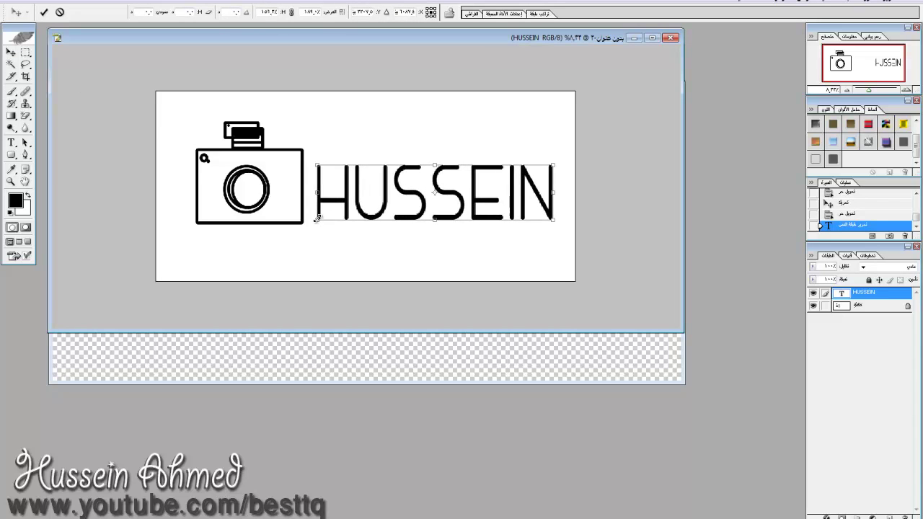
key(Return)
drag(445, 213, 440, 208)
Step: Try several fonts on the first name and settle on a plain thin sans-serif
click(13, 143)
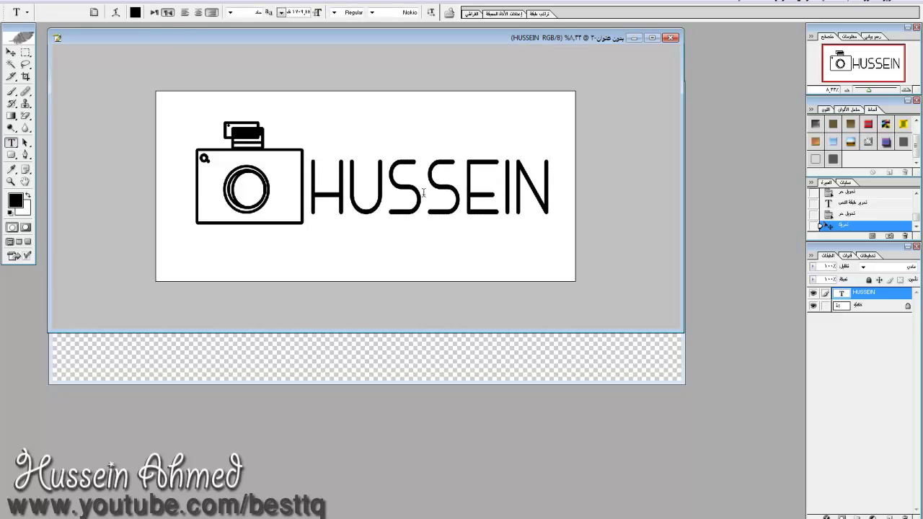
double_click(425, 191)
click(402, 15)
scroll(402, 16, up, 1)
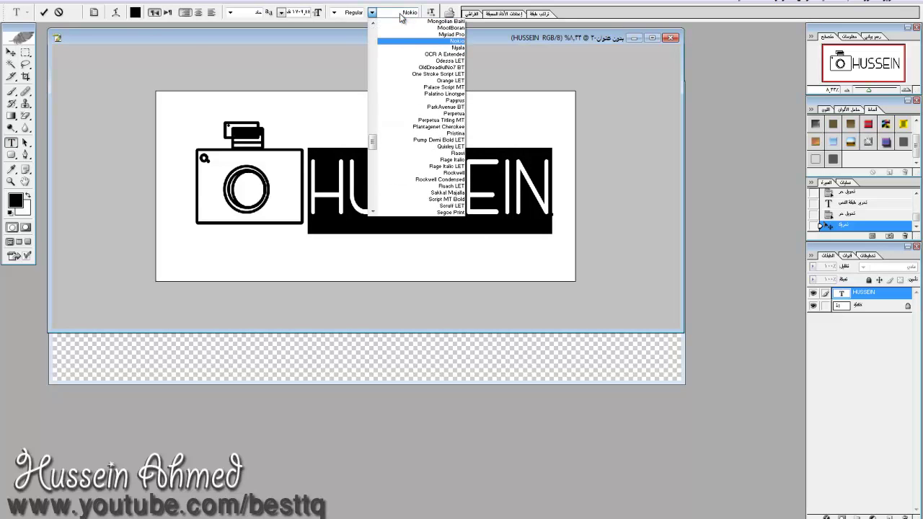
click(444, 94)
click(371, 12)
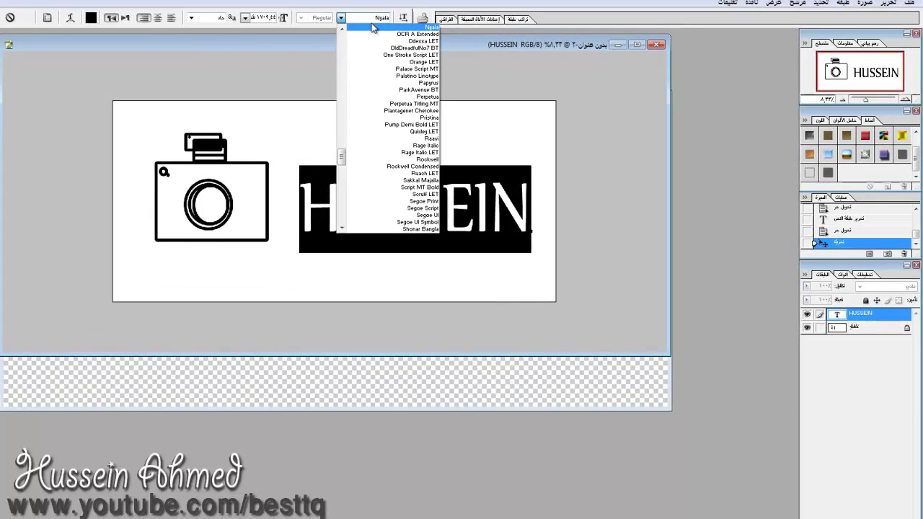
click(439, 73)
key(Down)
key(ctrl+Return)
key(v)
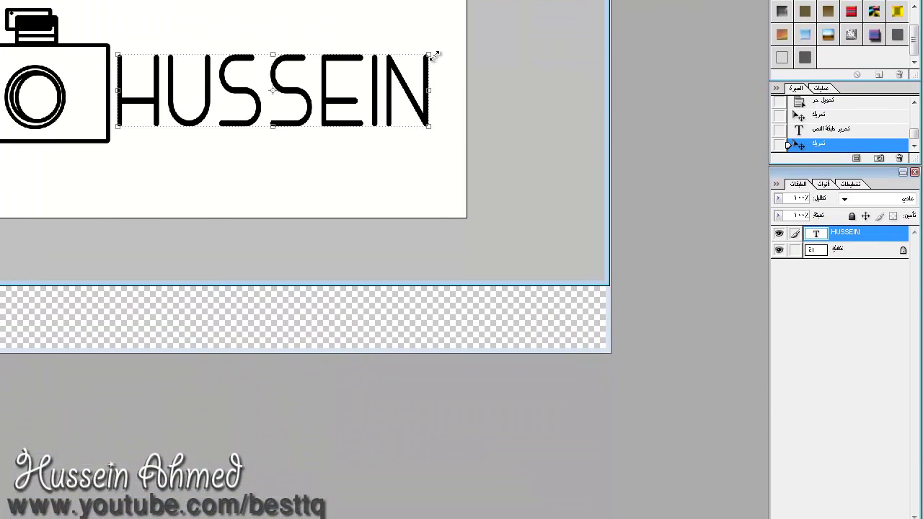
Step: Widen the first-name text to fill the space beside the camera
mouse_move(432, 64)
mouse_down()
mouse_move(401, 63)
mouse_move(419, 59)
mouse_up()
key(Return)
mouse_move(381, 84)
mouse_down()
mouse_move(383, 70)
mouse_move(374, 144)
mouse_move(331, 147)
mouse_up()
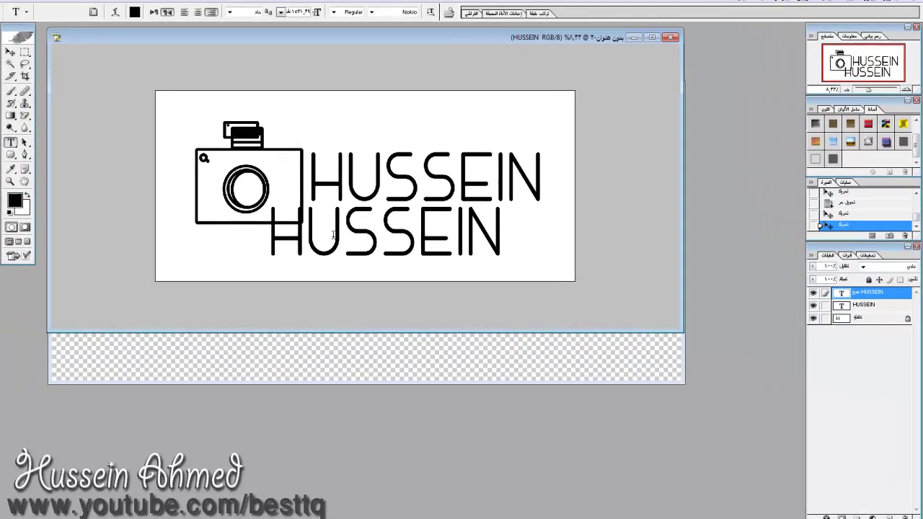
Step: Retype the duplicated text as the second name, fixing a typo, and nudge it into place
double_click(333, 235)
text(A)
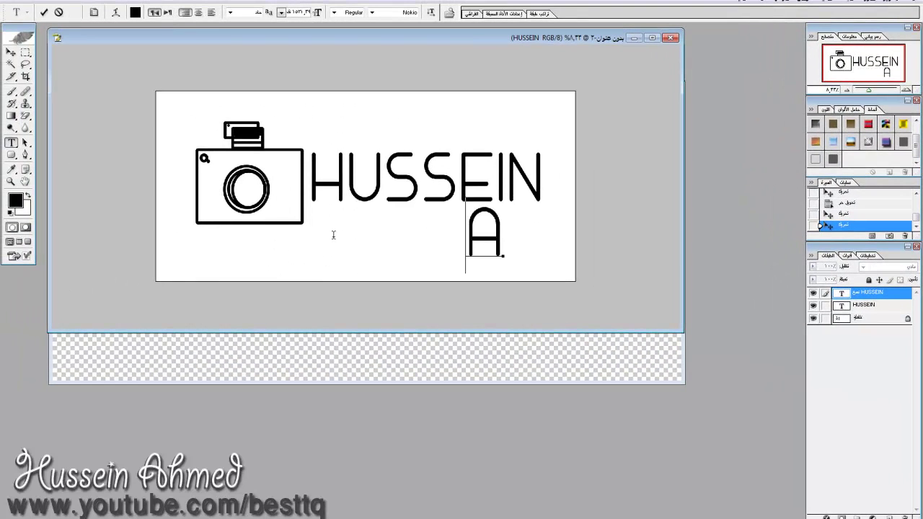
text(hmwd)
double_click(333, 229)
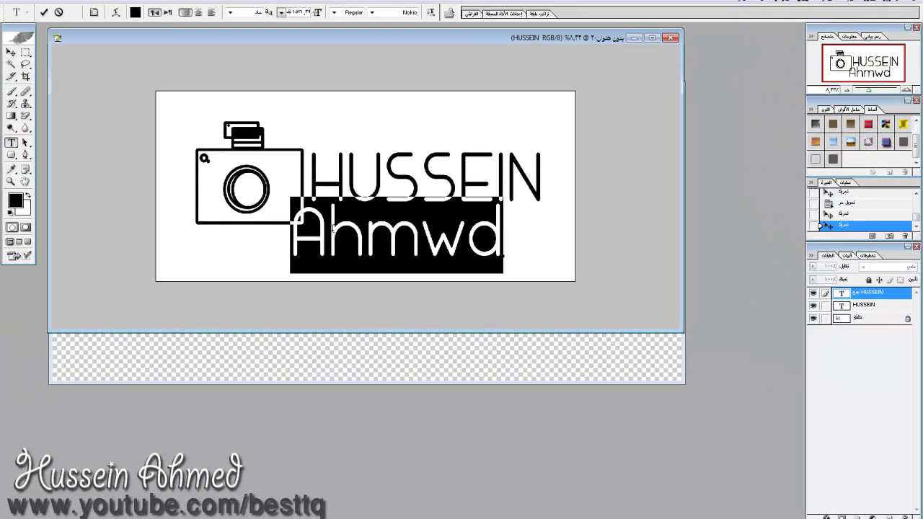
text(Ahmed)
click(12, 55)
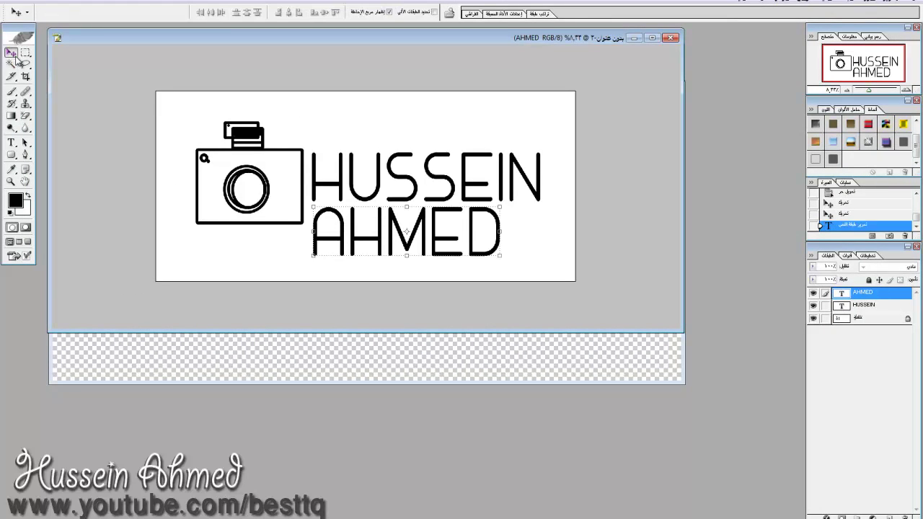
drag(393, 233, 393, 228)
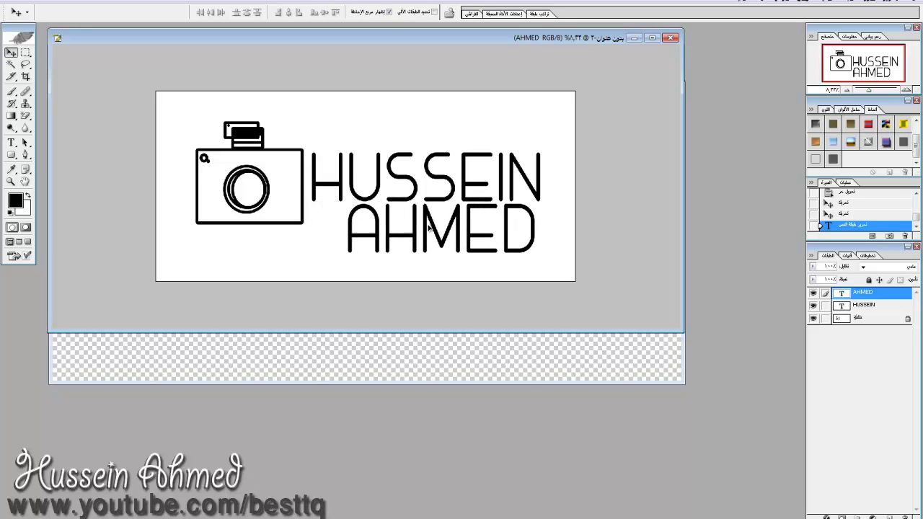
drag(393, 228, 392, 229)
Step: Shrink the second name, move the first name lower, and place the second above it
mouse_move(490, 199)
mouse_down()
mouse_move(485, 209)
mouse_move(438, 211)
mouse_move(468, 147)
mouse_move(512, 136)
mouse_up()
key(Return)
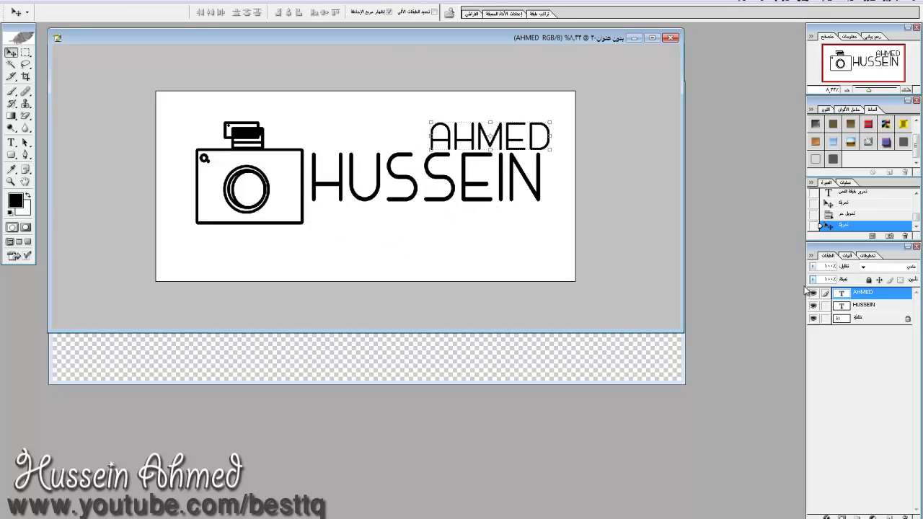
click(858, 307)
drag(475, 186, 474, 208)
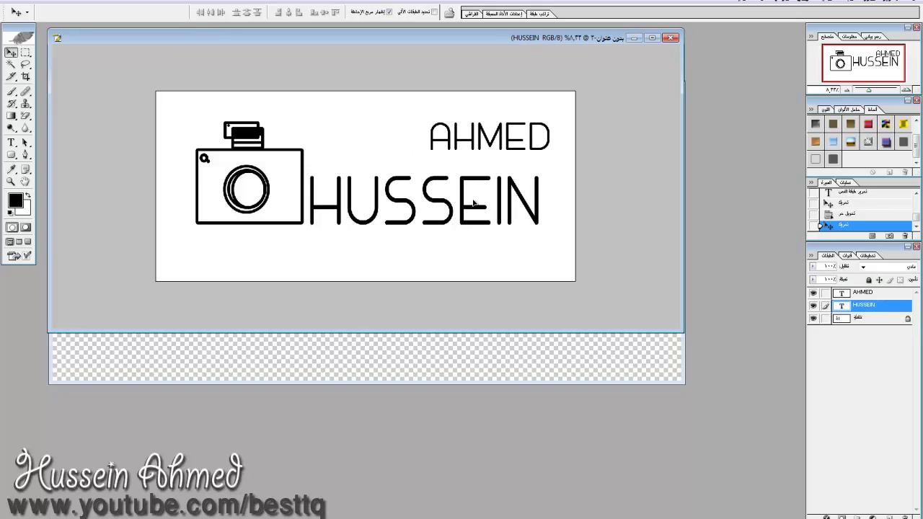
click(881, 294)
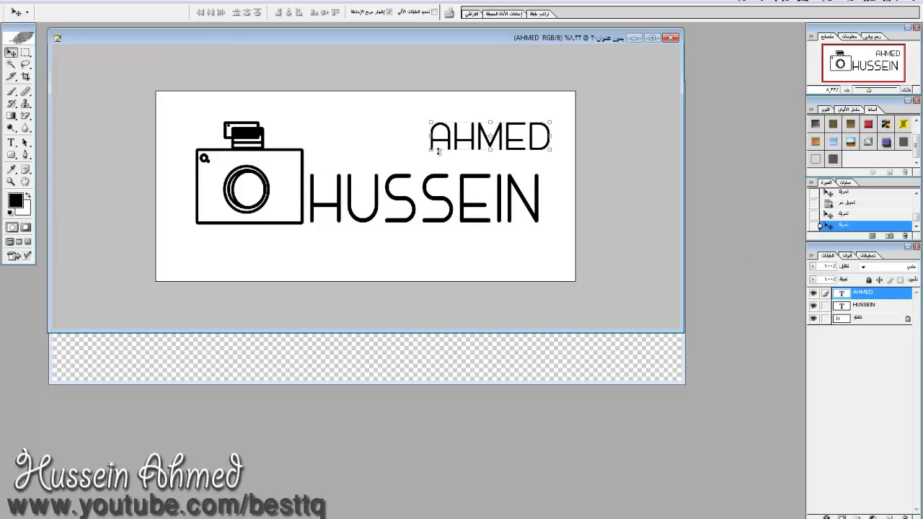
drag(438, 151, 426, 154)
drag(533, 139, 519, 157)
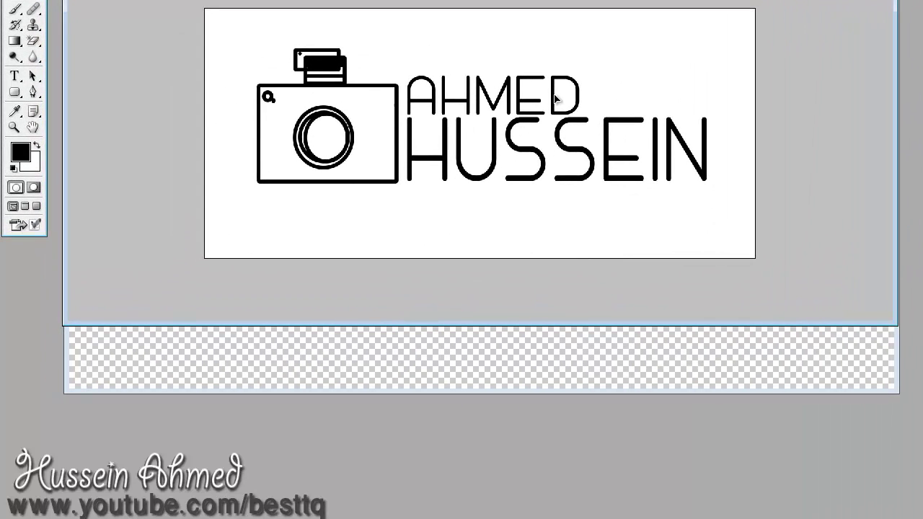
Step: Align the second name over the first and stretch it leftward to its final size
drag(556, 99, 610, 101)
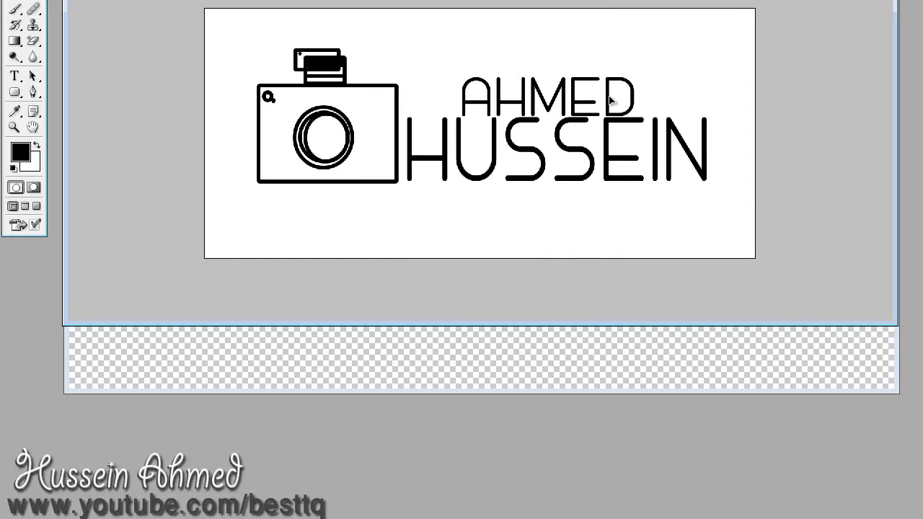
drag(610, 101, 615, 101)
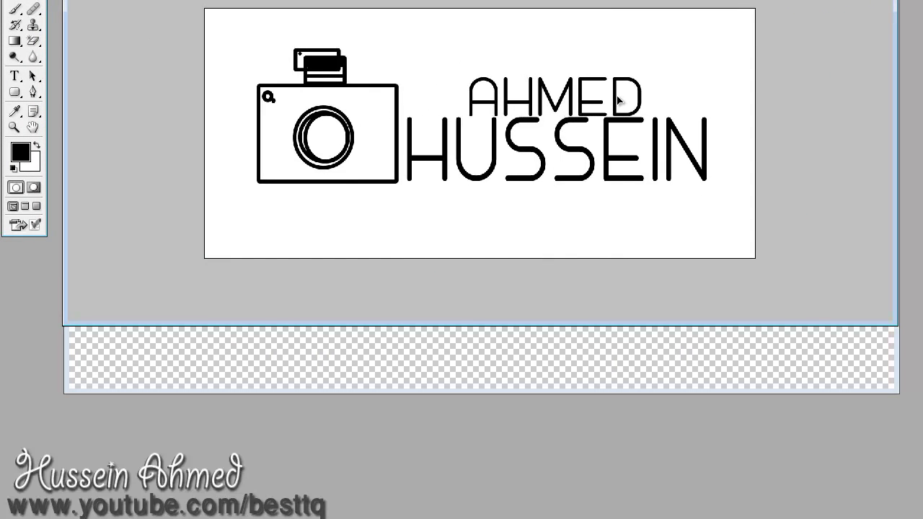
key(Left)
key(Left)
key(Left)
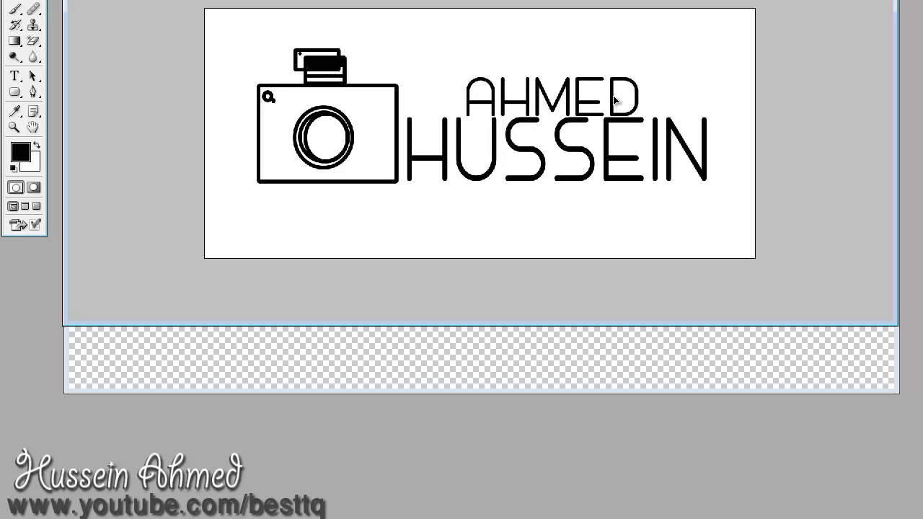
key(ctrl+t)
drag(465, 116, 453, 113)
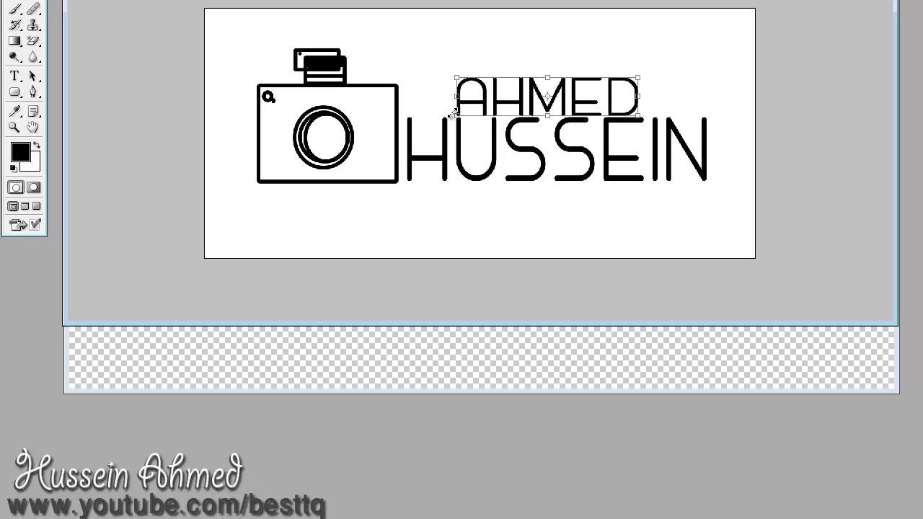
key(ctrl+t)
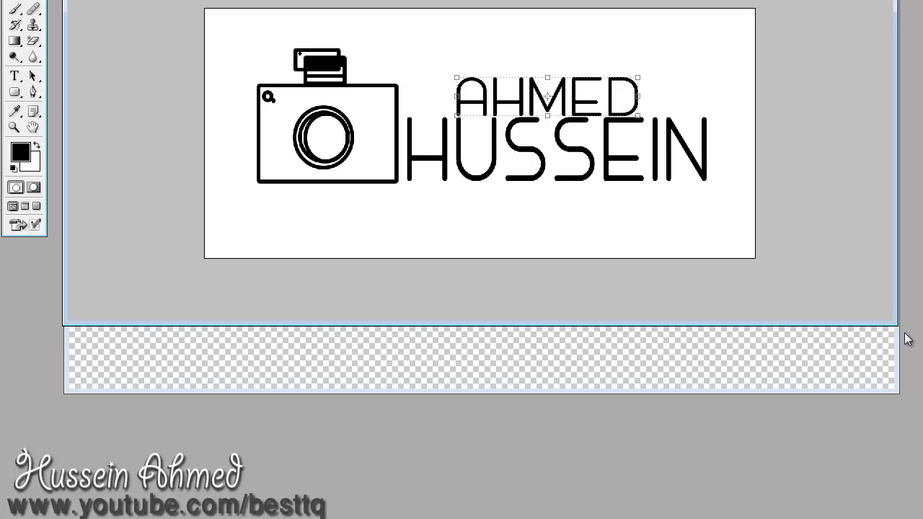
key(Return)
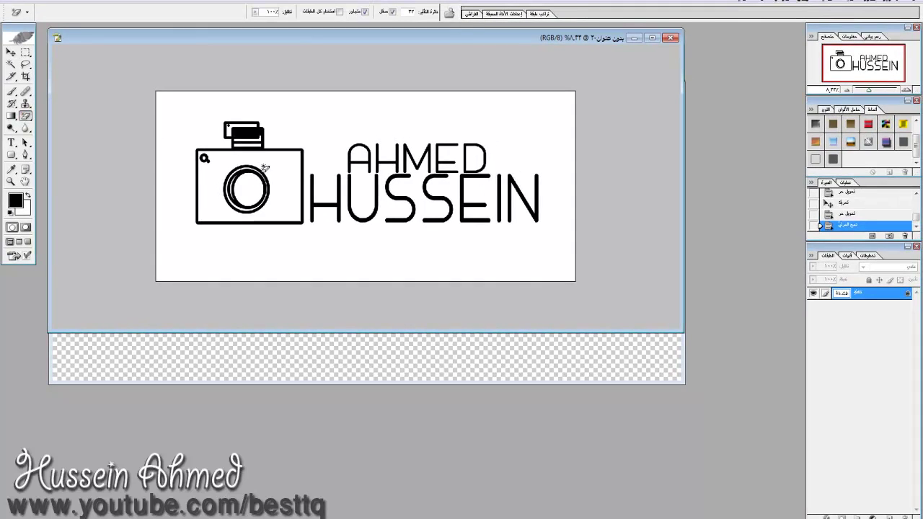
Step: Erase the white background and the camera body's white interior with the Magic Eraser
click(264, 168)
click(249, 225)
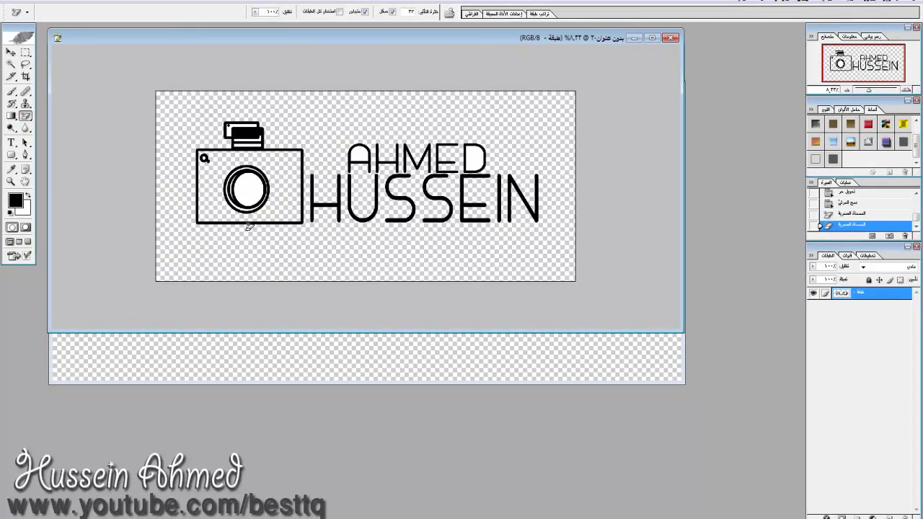
click(359, 158)
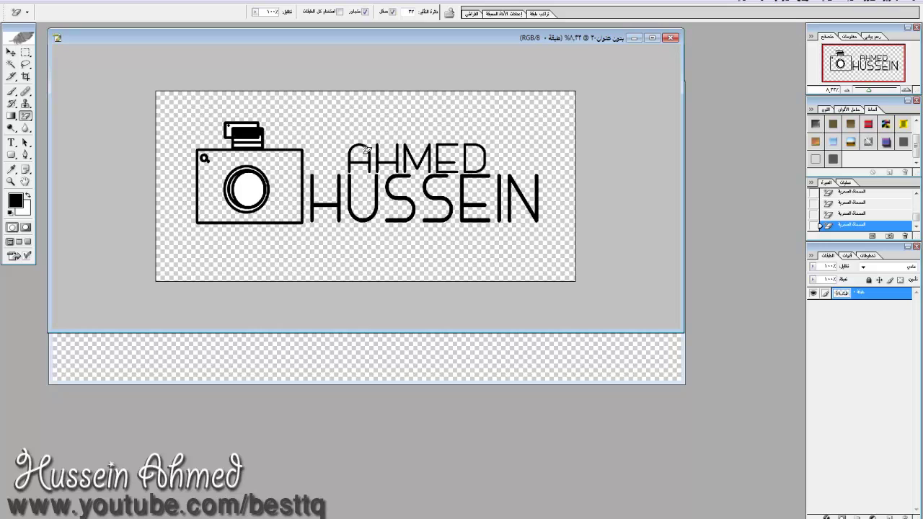
click(12, 52)
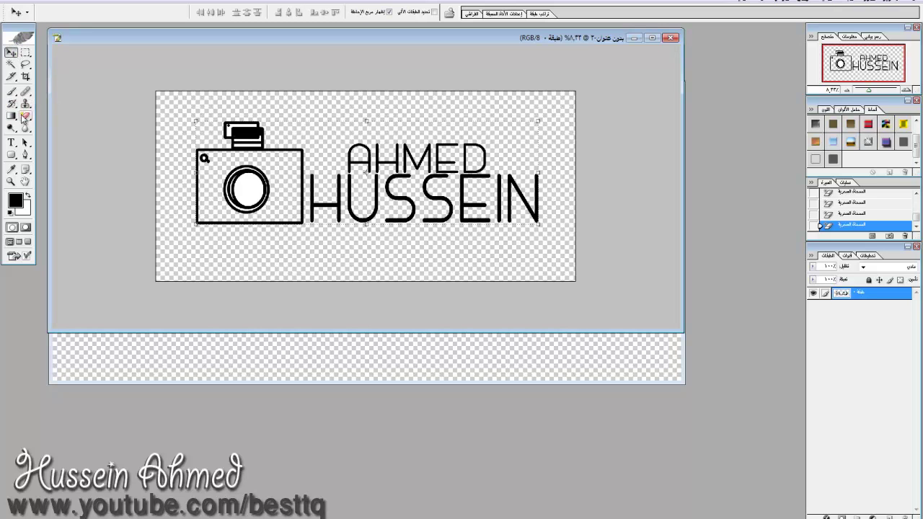
Step: Save the logo to the Desktop as PNG file 'Husme' with default PNG options
click(917, 7)
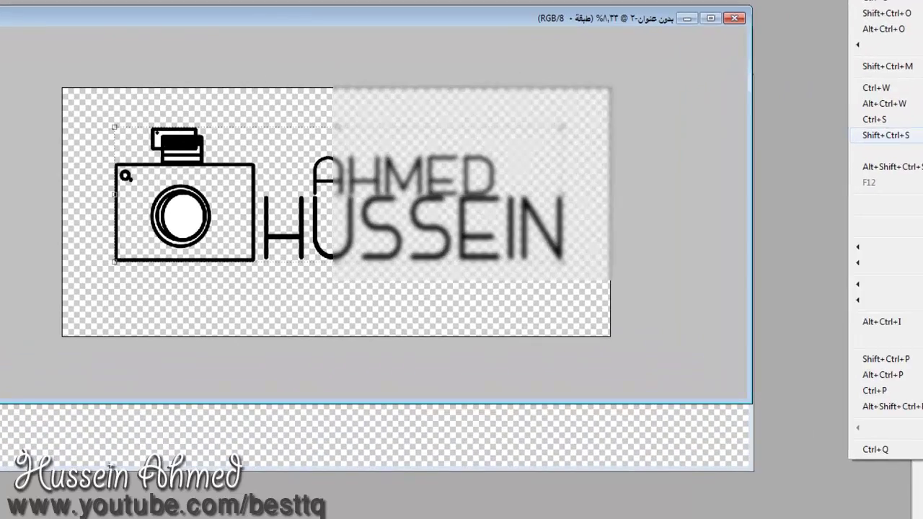
click(865, 123)
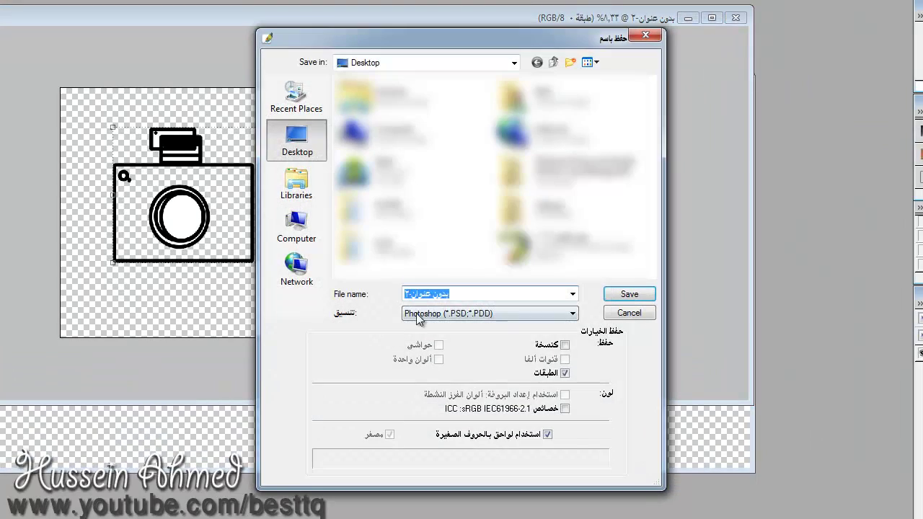
click(419, 314)
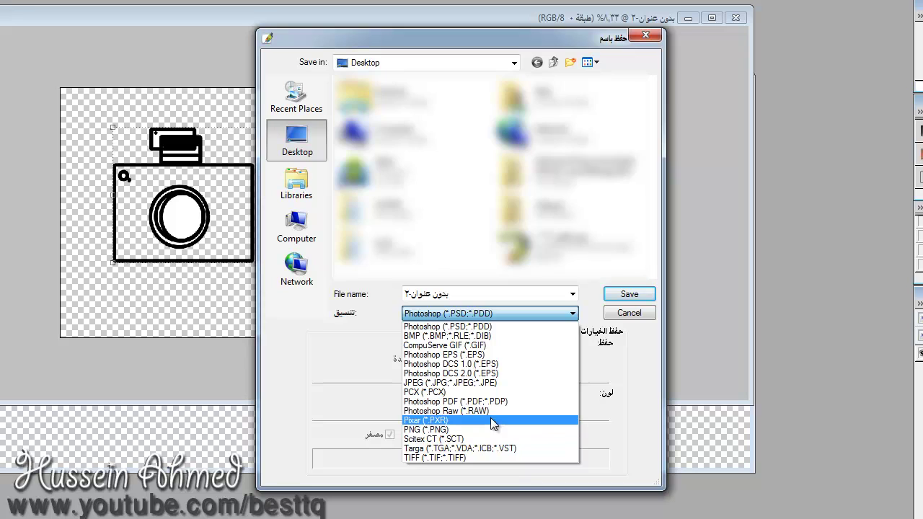
click(486, 427)
click(449, 293)
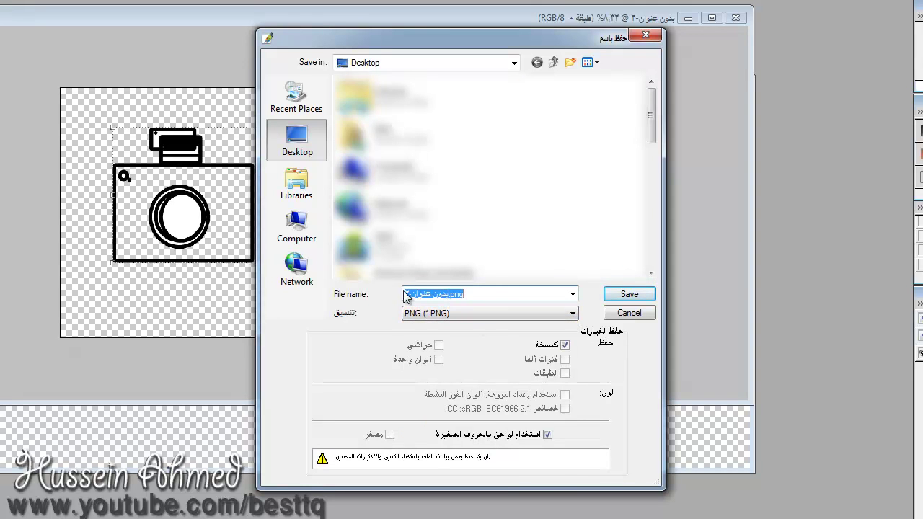
click(449, 293)
key(shift+End)
key(ctrl+a)
text(Hus)
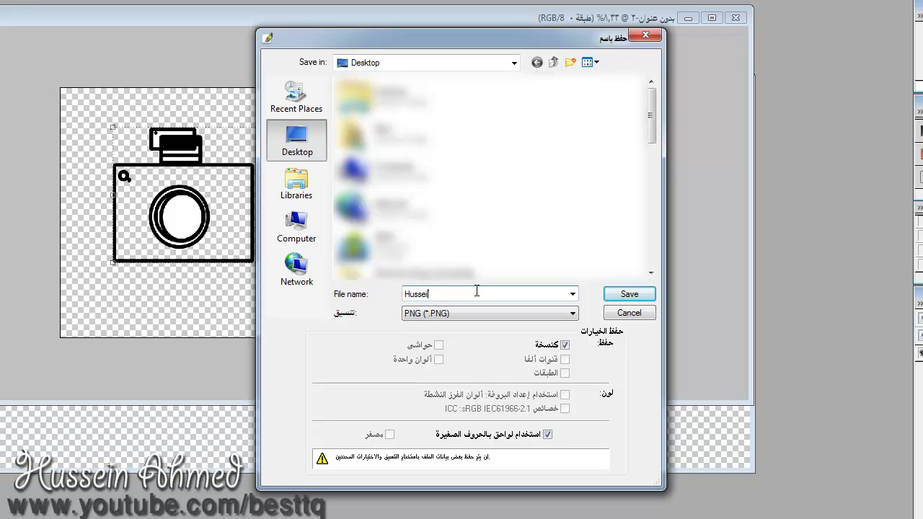
text(med logo)
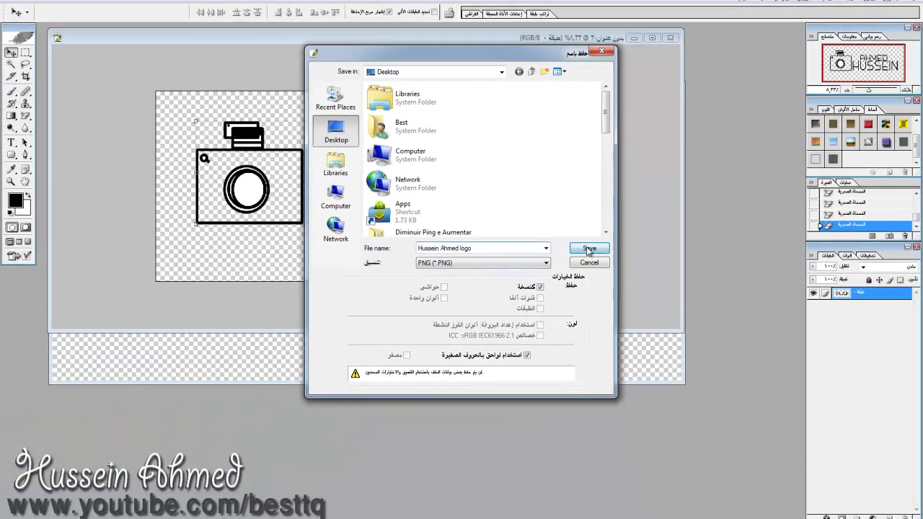
click(589, 249)
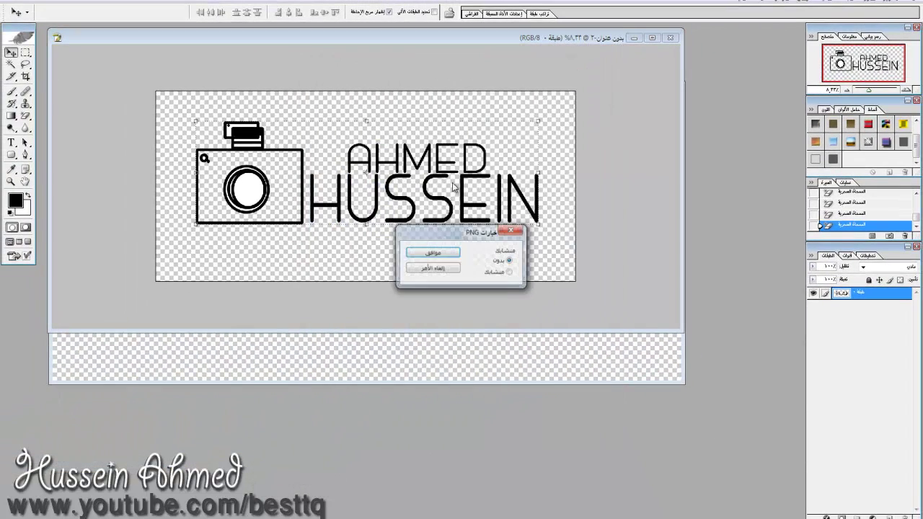
click(437, 252)
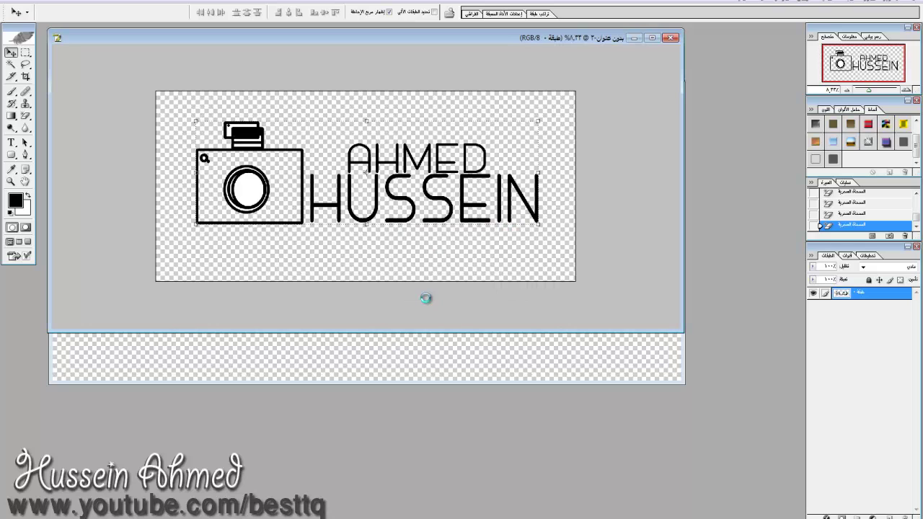